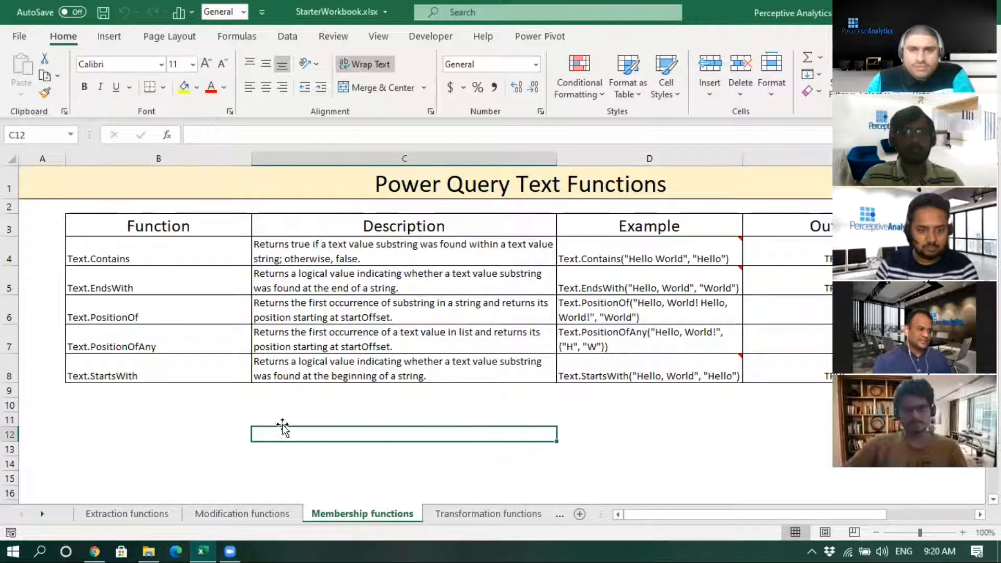
# Look over the Extraction functions and Modification functions sheets, and the list of functions on the Membership functions sheet.
pyautogui.click(172, 416)
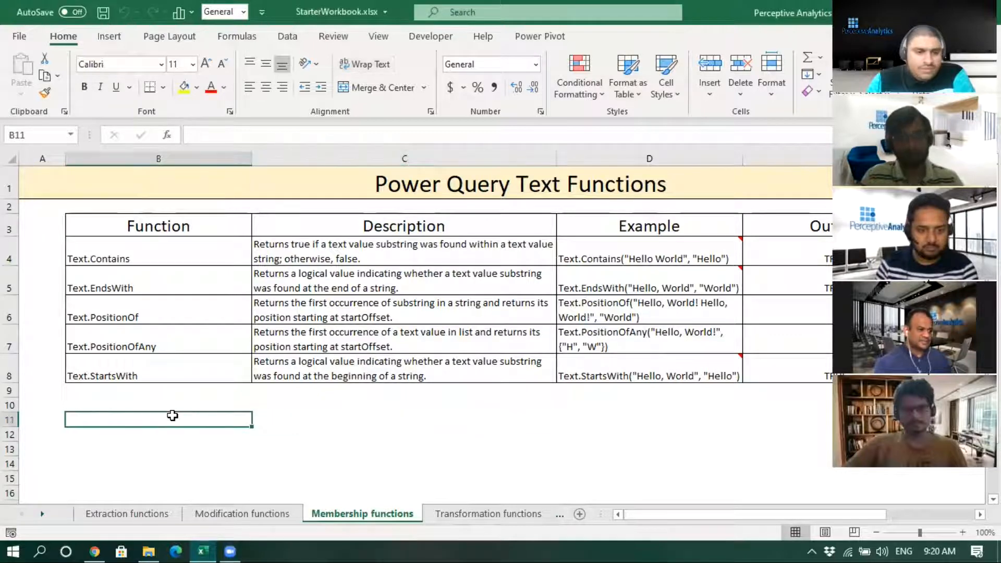
pyautogui.click(155, 514)
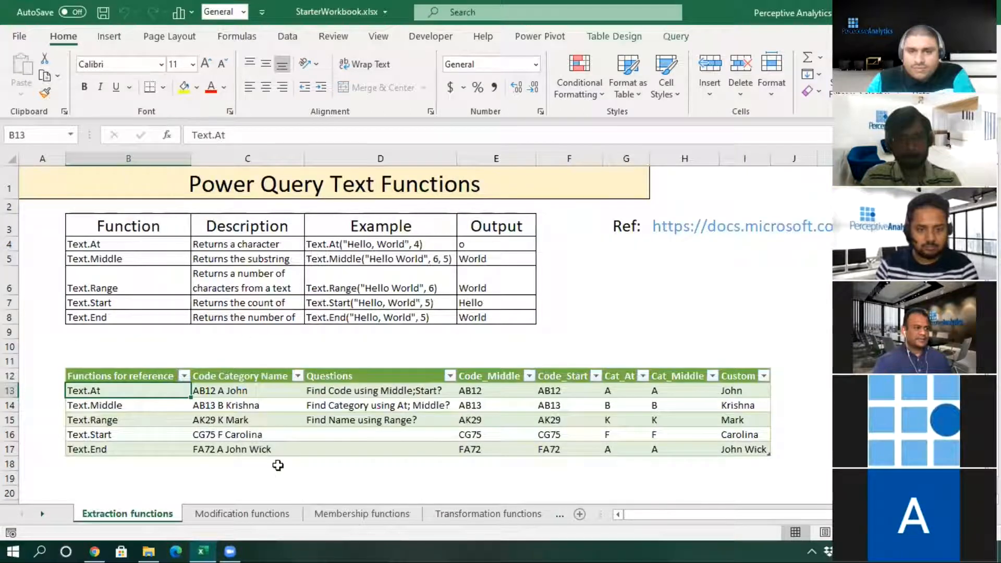
pyautogui.click(249, 515)
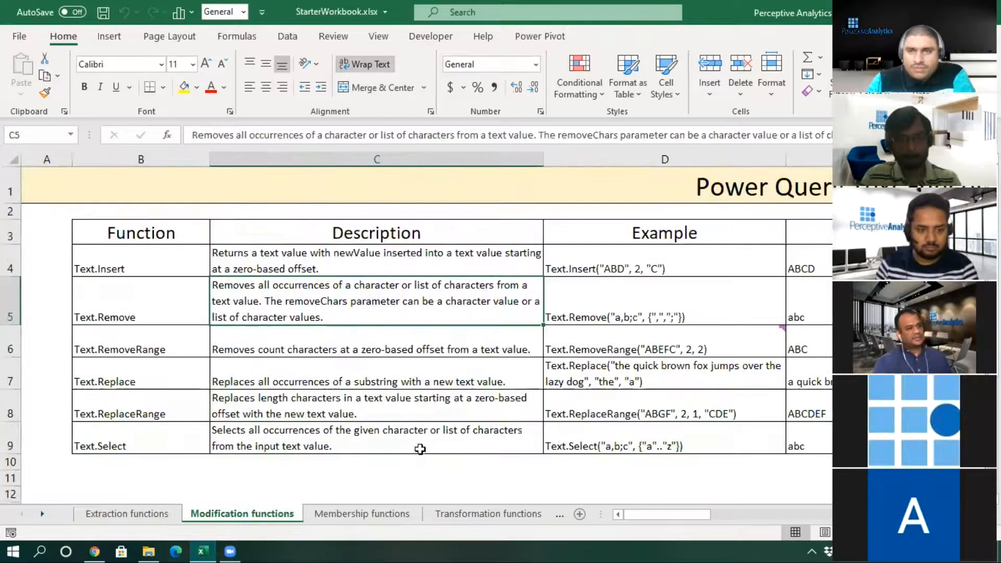
pyautogui.click(370, 516)
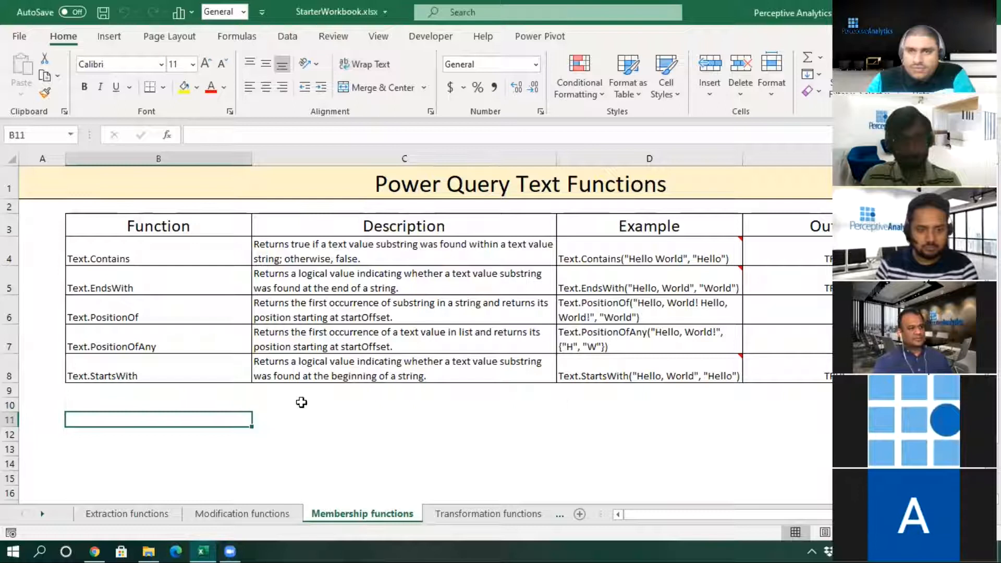
pyautogui.moveTo(149, 261); pyautogui.dragTo(137, 375)
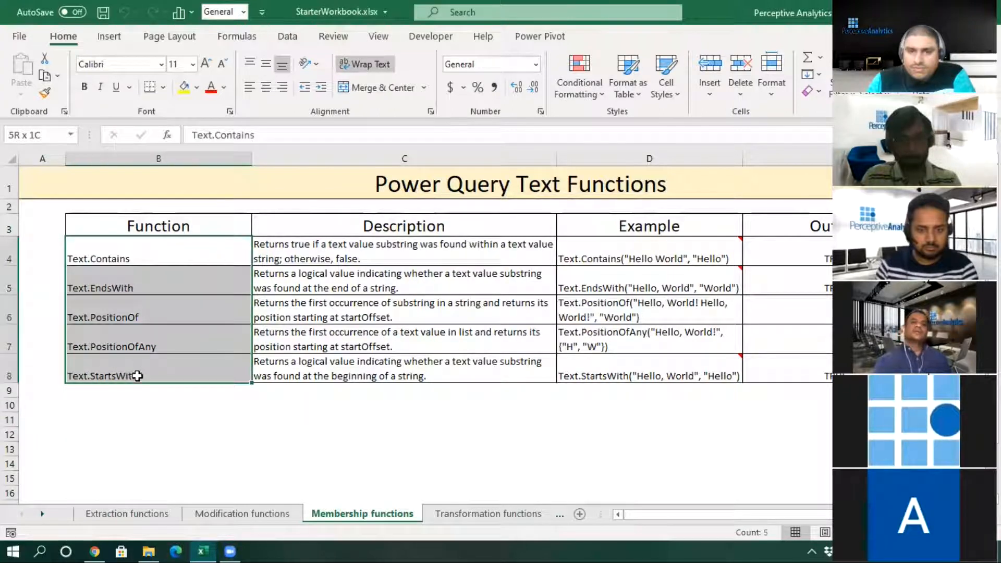
pyautogui.click(152, 417)
pyautogui.click(141, 256)
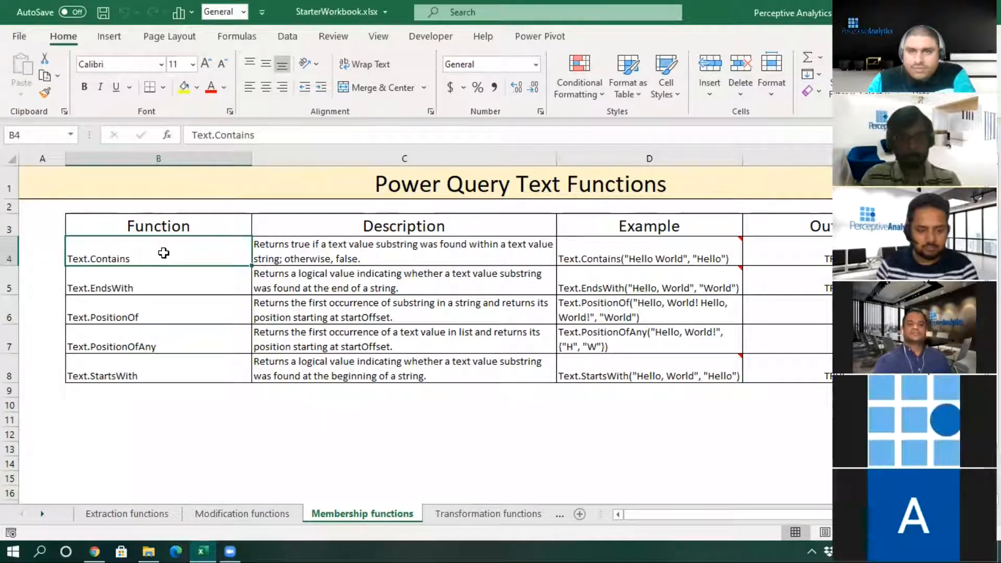
# Examine the Text.Contains and Text.EndsWith rows, including their examples, the notes on them and the Text.Contains output.
pyautogui.moveTo(661, 263)
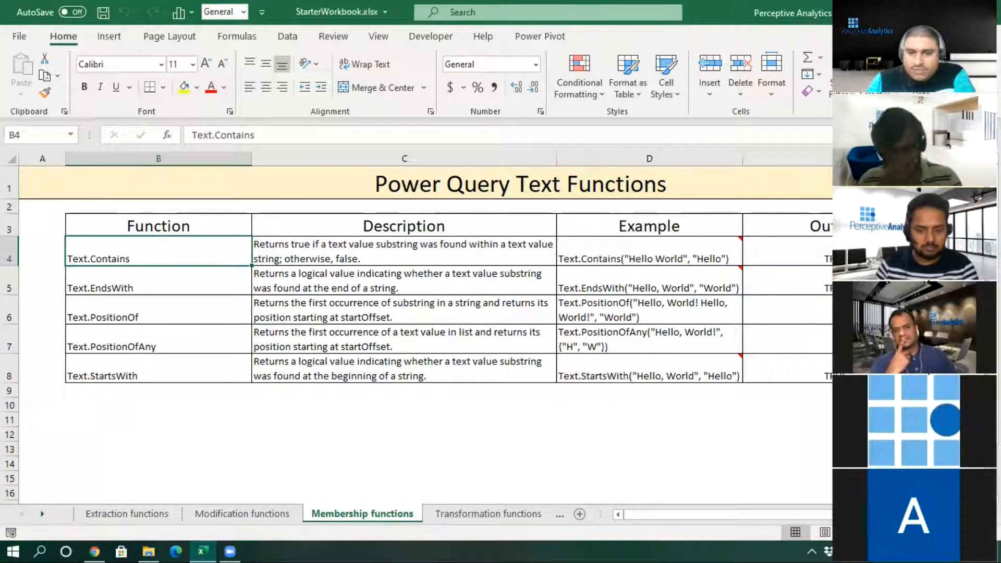
pyautogui.click(666, 253)
pyautogui.moveTo(707, 275)
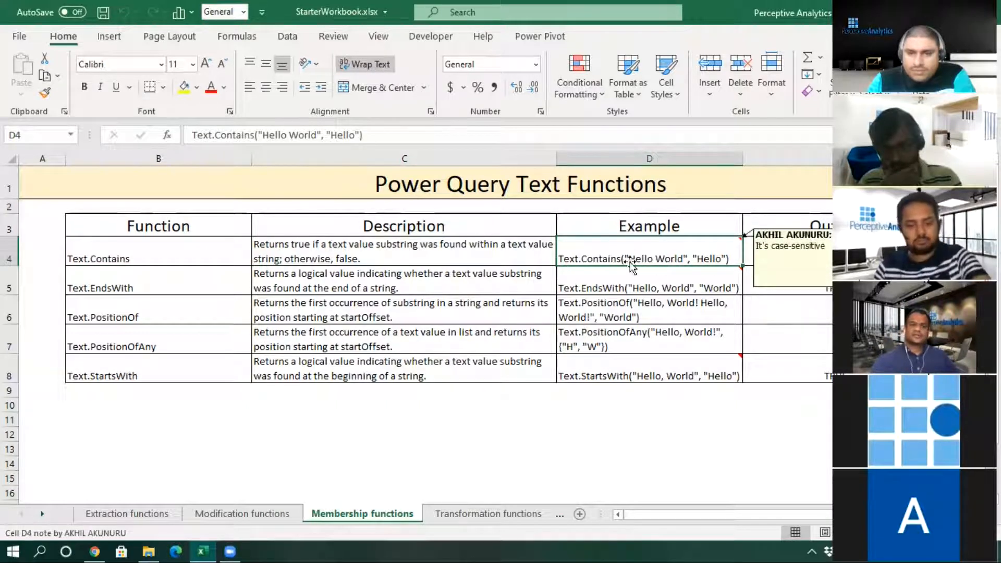
pyautogui.moveTo(666, 265)
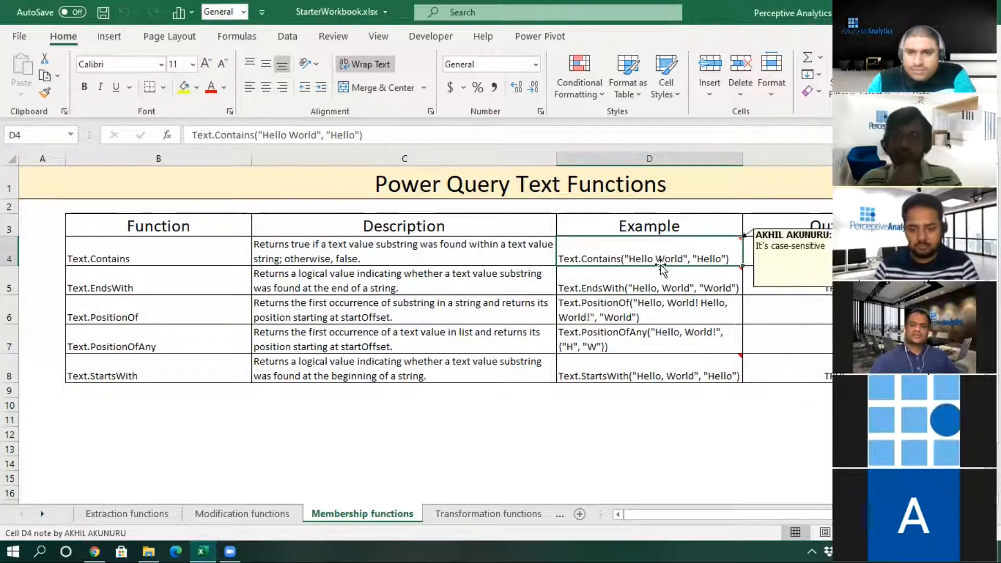
pyautogui.click(837, 257)
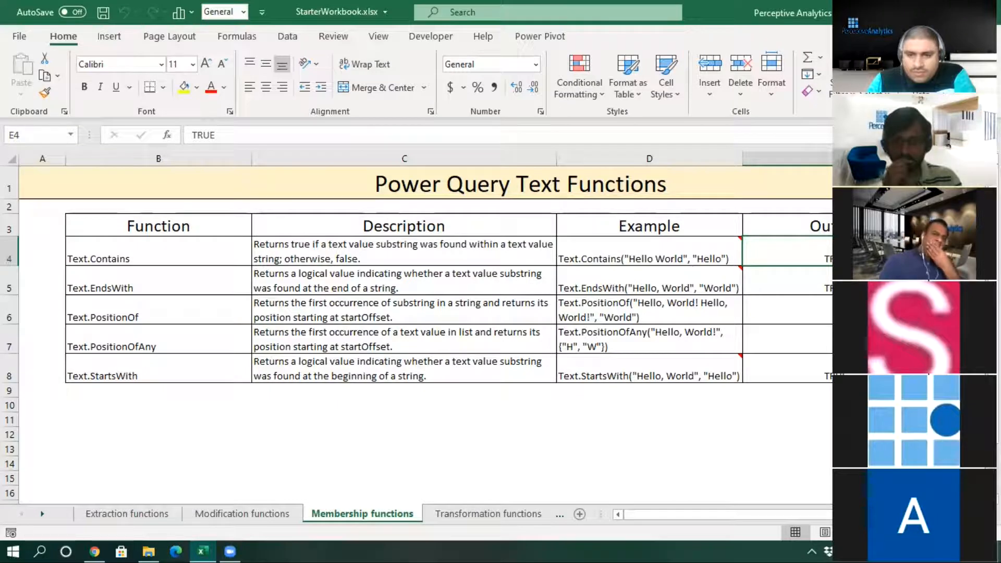
pyautogui.click(184, 255)
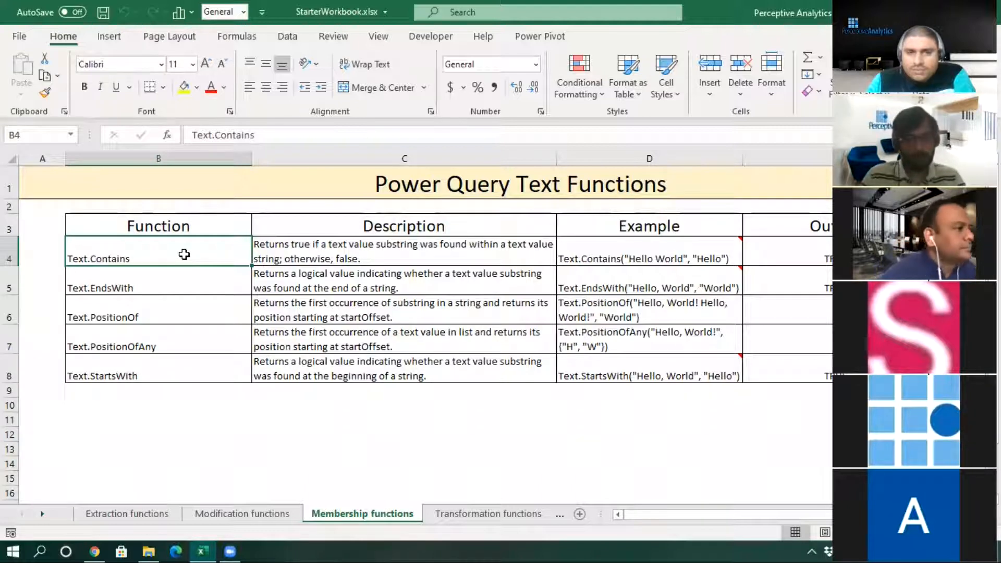
pyautogui.click(205, 289)
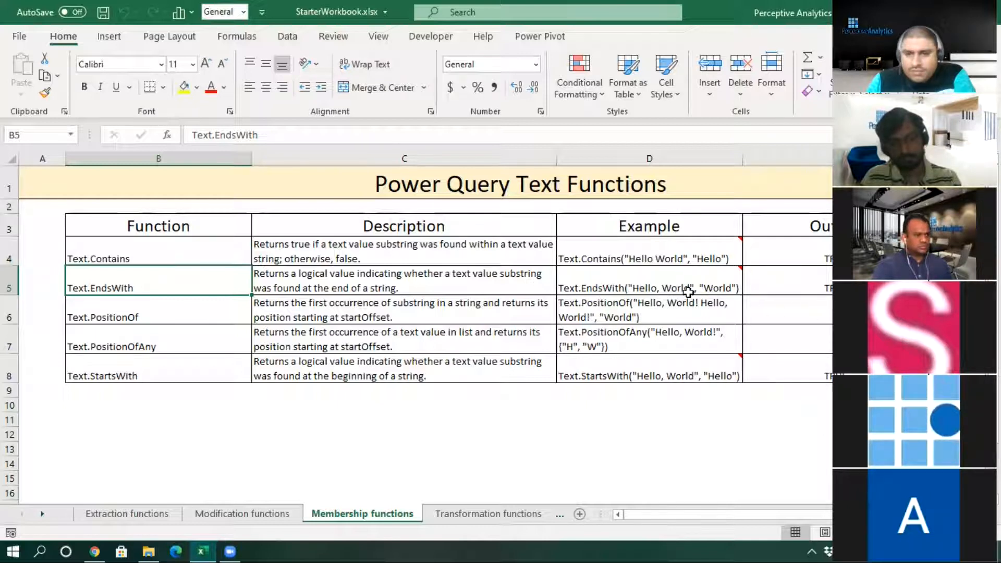
pyautogui.moveTo(687, 292)
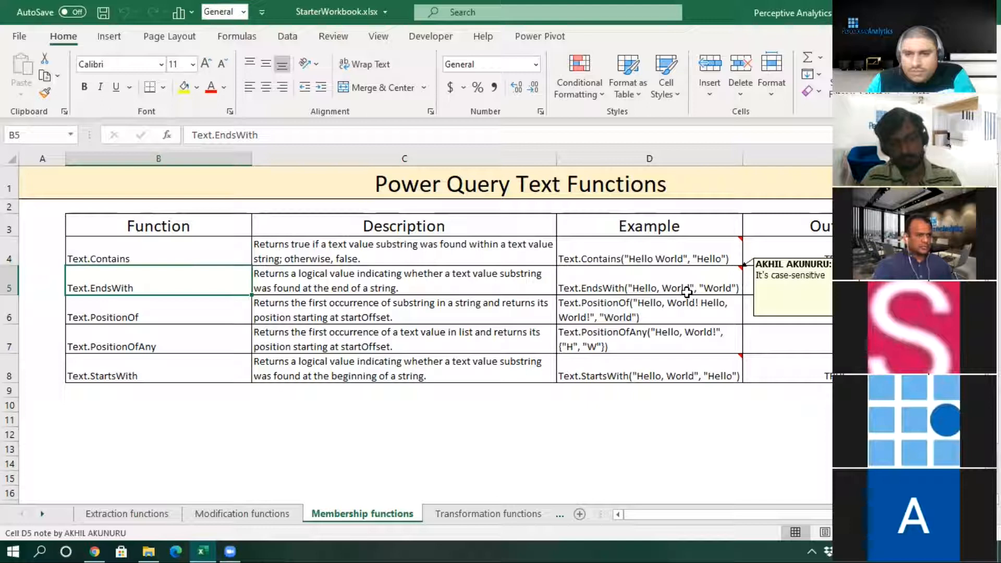
# Examine the example formulas and outputs of Text.PositionOf and Text.PositionOfAny.
pyautogui.click(184, 321)
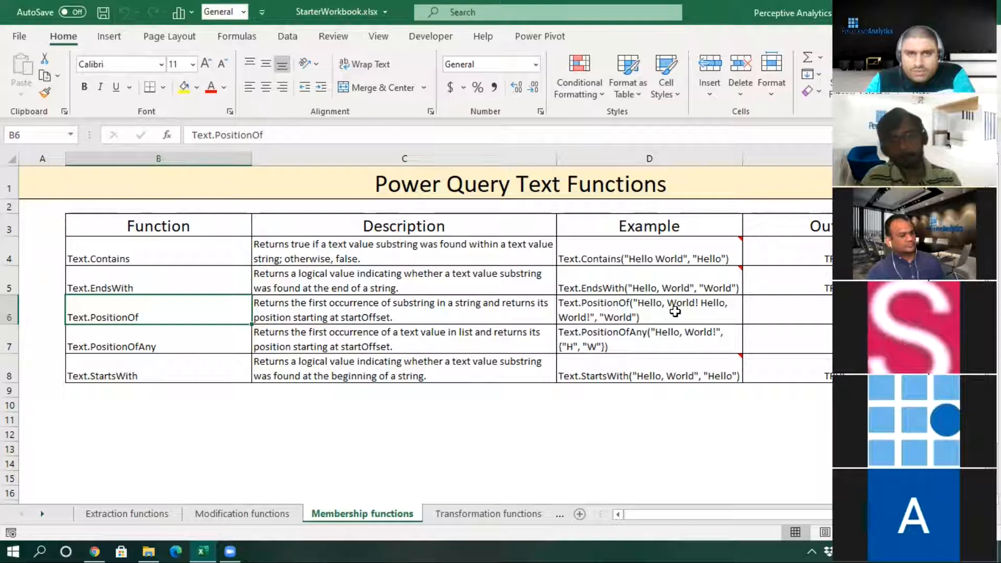
pyautogui.click(826, 314)
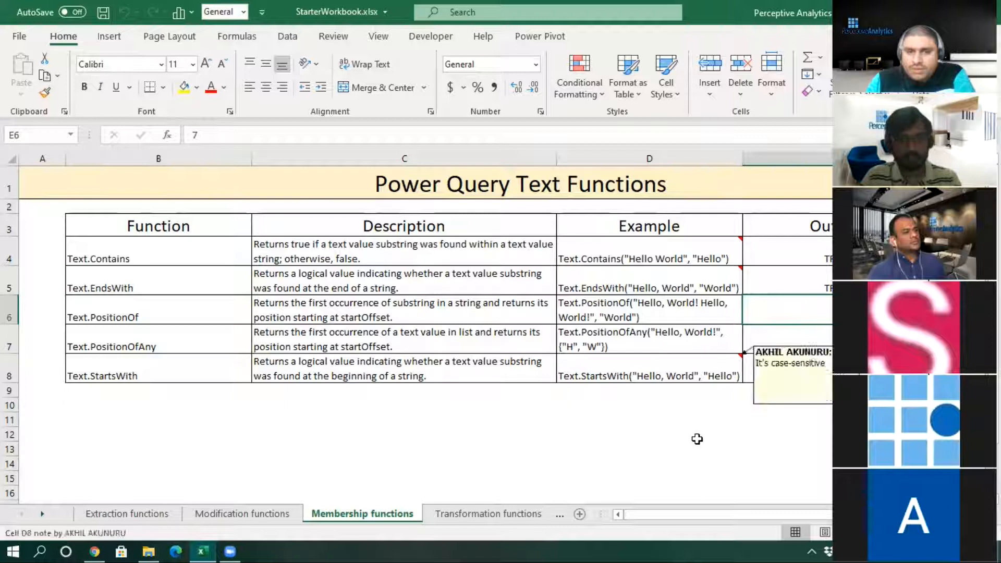
pyautogui.click(675, 310)
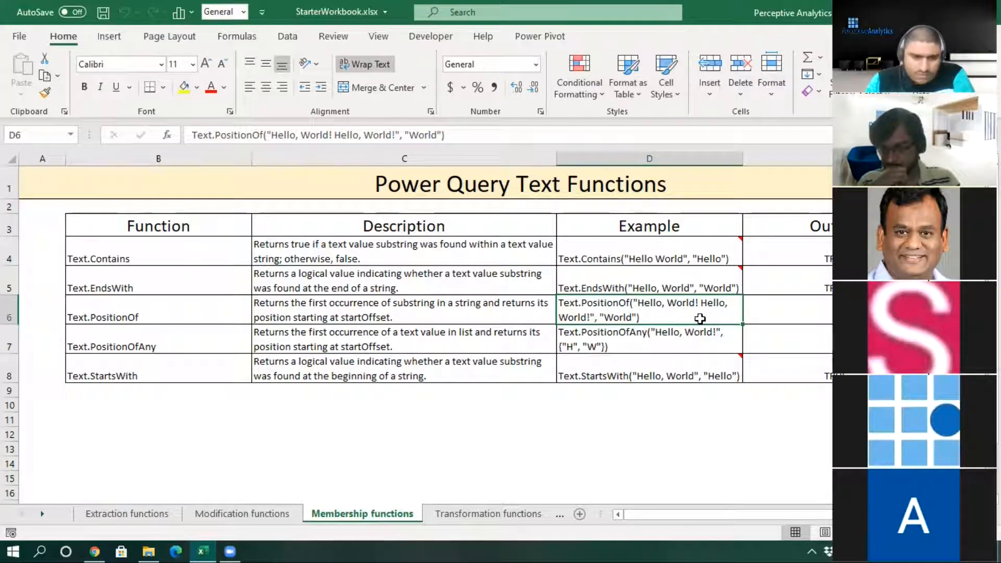
pyautogui.click(817, 316)
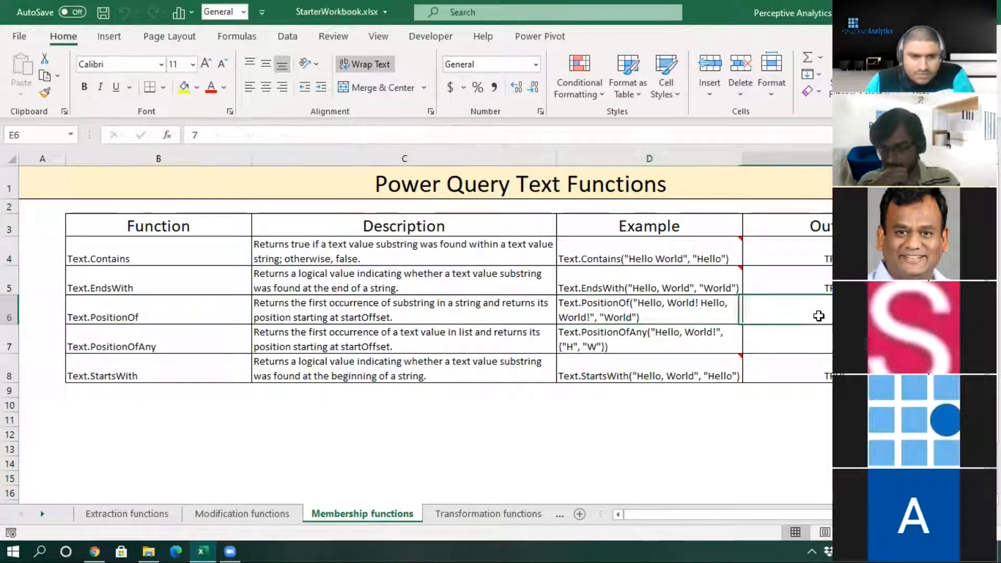
pyautogui.click(197, 345)
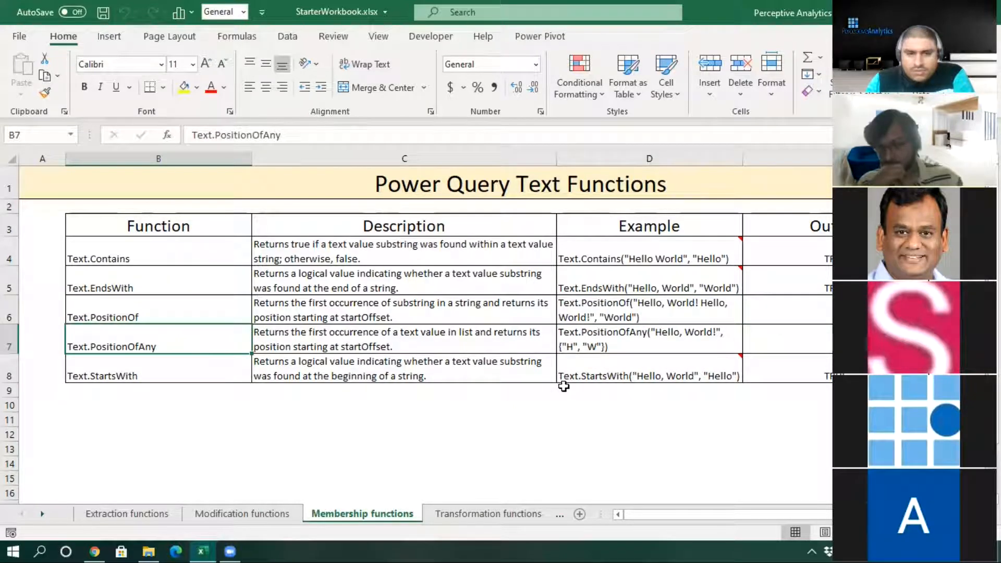
pyautogui.moveTo(577, 360)
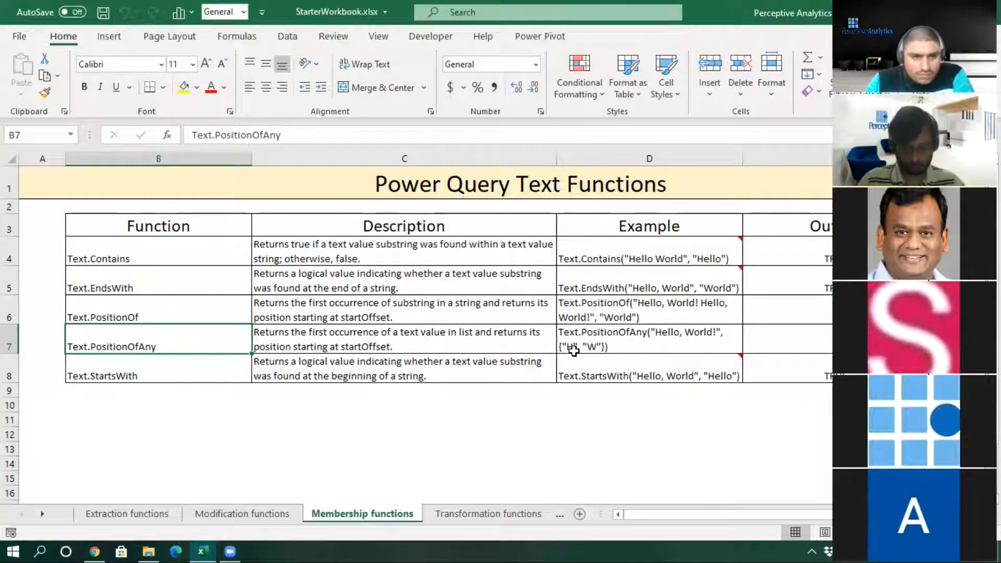
pyautogui.click(813, 345)
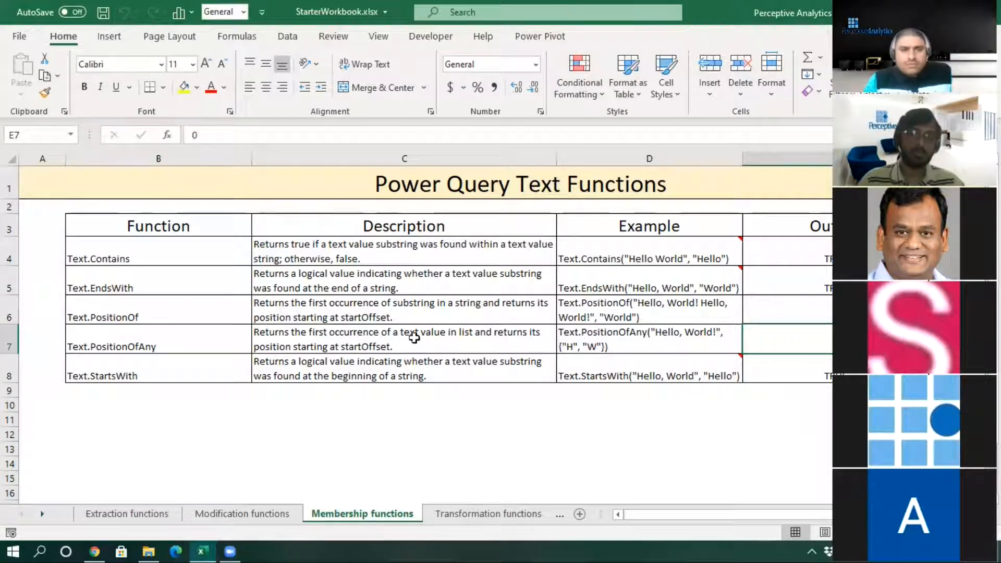
# Examine the Text.StartsWith row with its example, output and note.
pyautogui.click(178, 377)
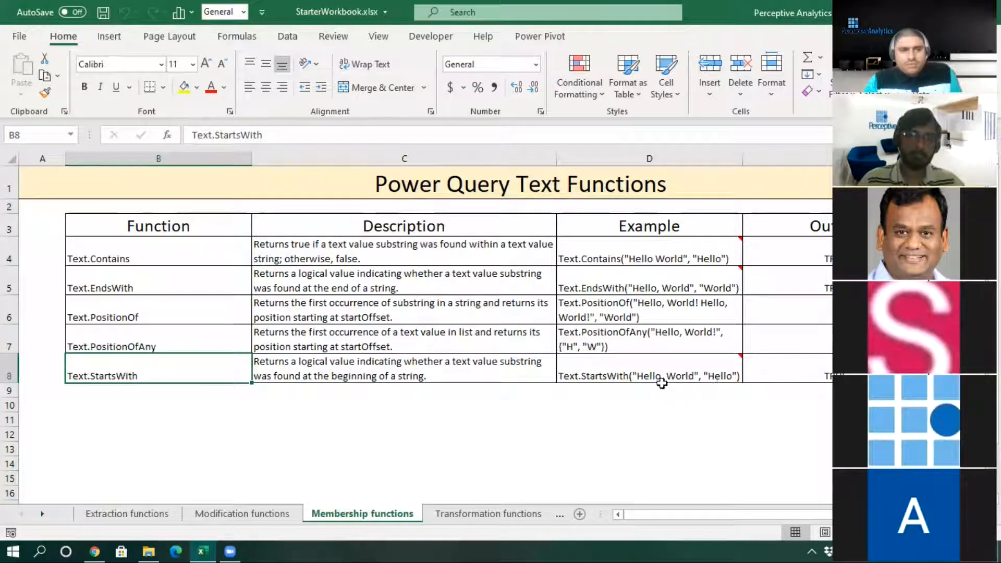
pyautogui.click(818, 374)
pyautogui.moveTo(726, 381)
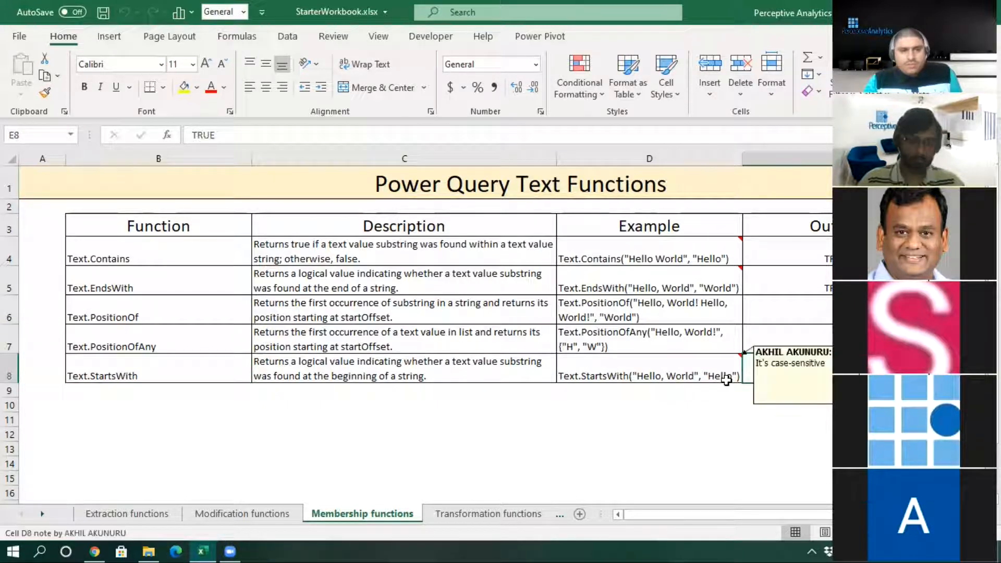
pyautogui.click(752, 417)
pyautogui.click(764, 400)
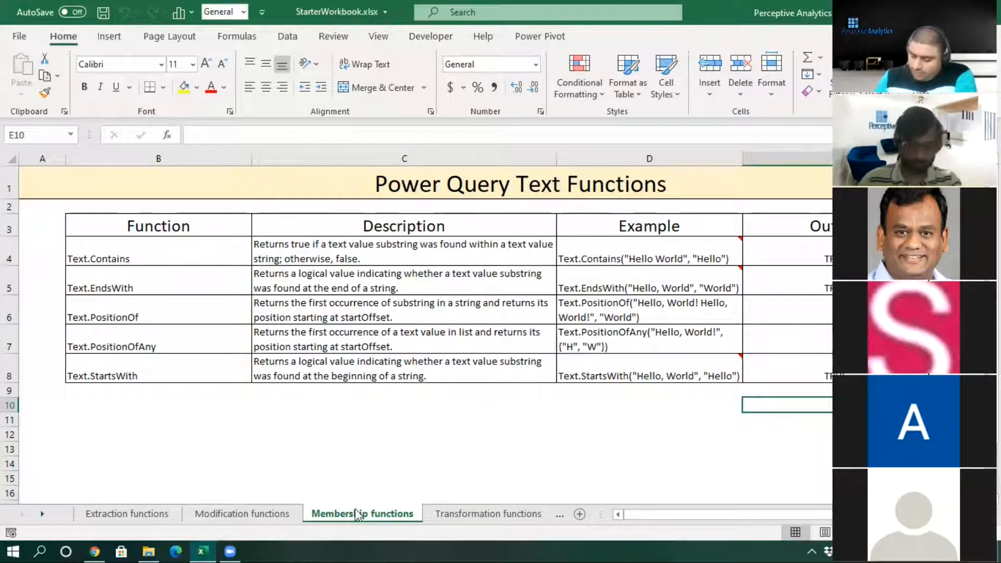
# Import Sheet1 of Dataset_Membership.xlsx from the Desktop folder kkss > 11,17Mar and open it for transformation in the Power Query Editor.
pyautogui.click(429, 39)
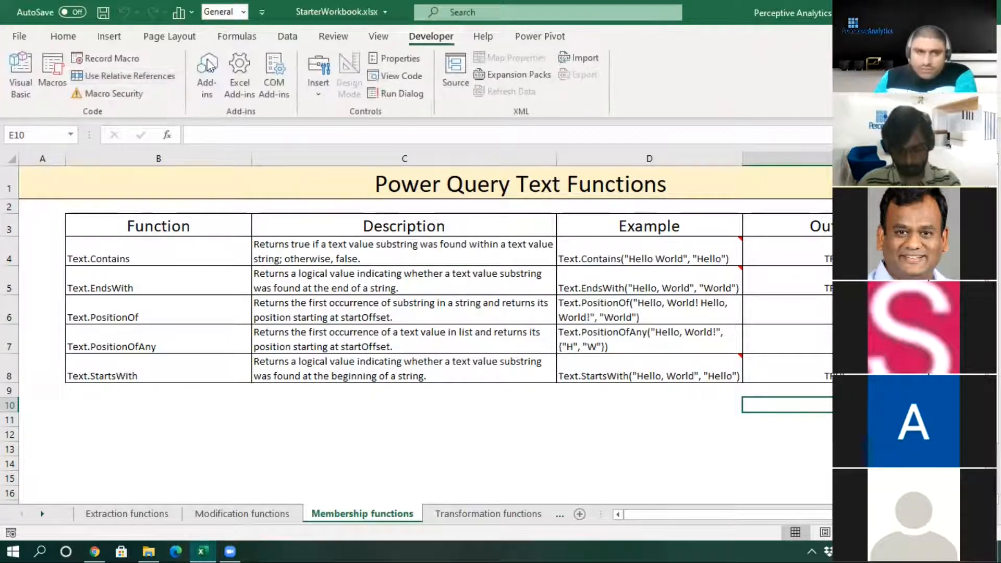
pyautogui.click(288, 38)
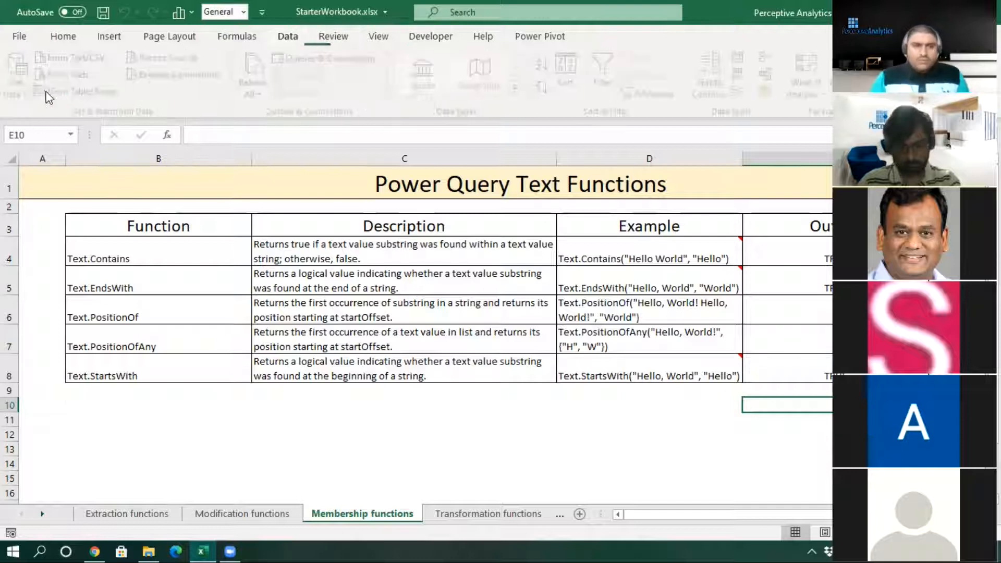
pyautogui.click(26, 87)
pyautogui.moveTo(63, 114)
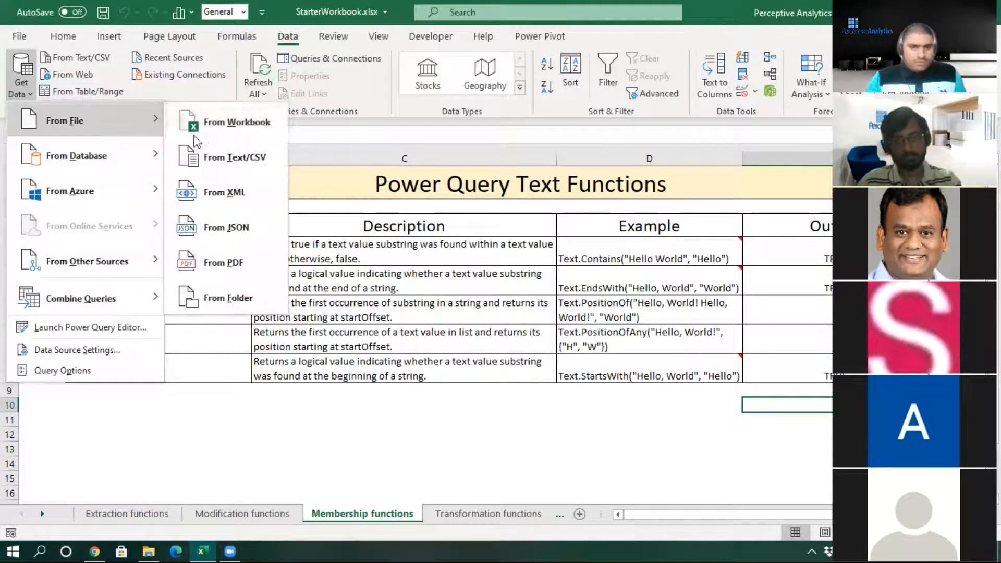
pyautogui.click(201, 122)
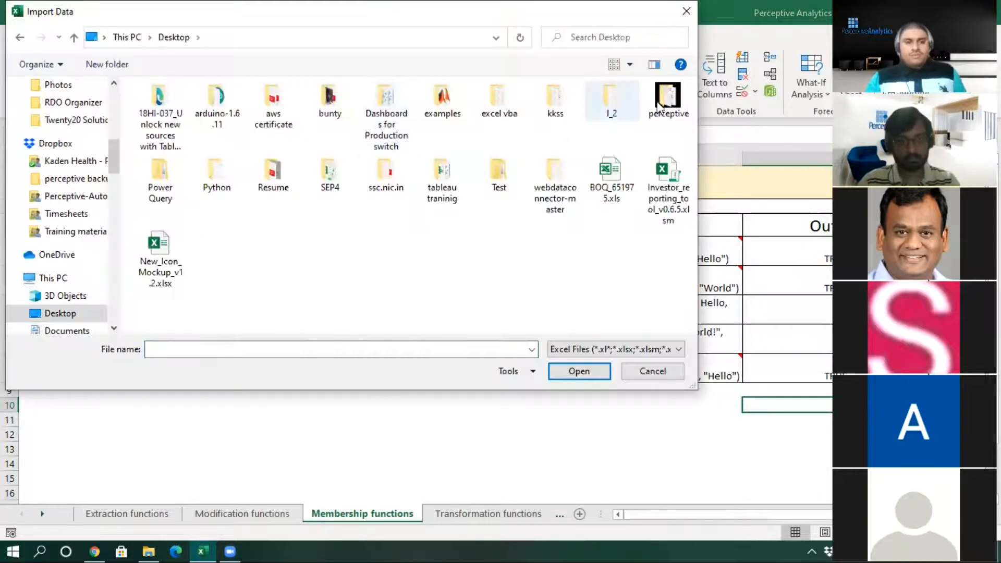
pyautogui.doubleClick(555, 109)
pyautogui.click(260, 137)
pyautogui.doubleClick(260, 136)
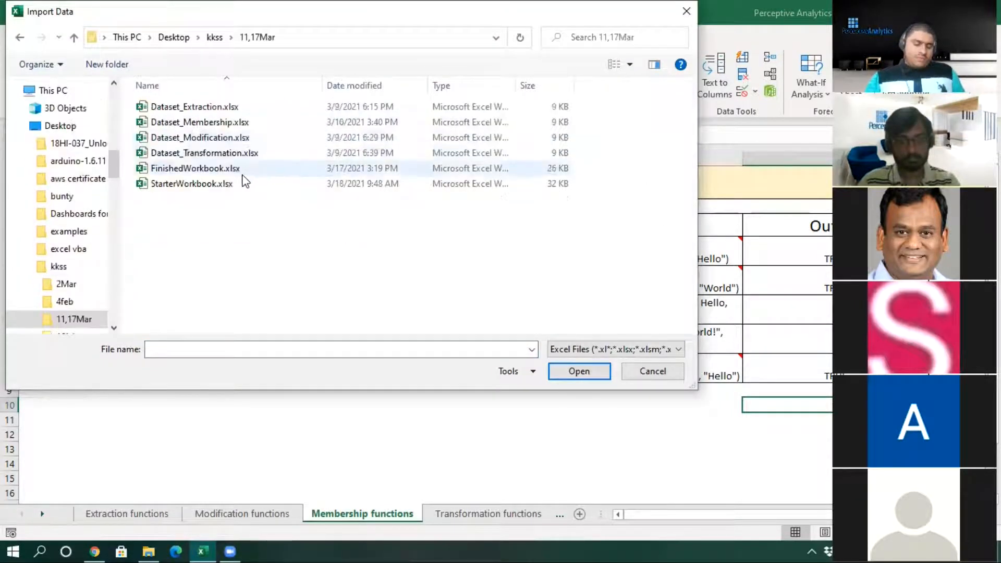
pyautogui.click(227, 122)
pyautogui.click(577, 373)
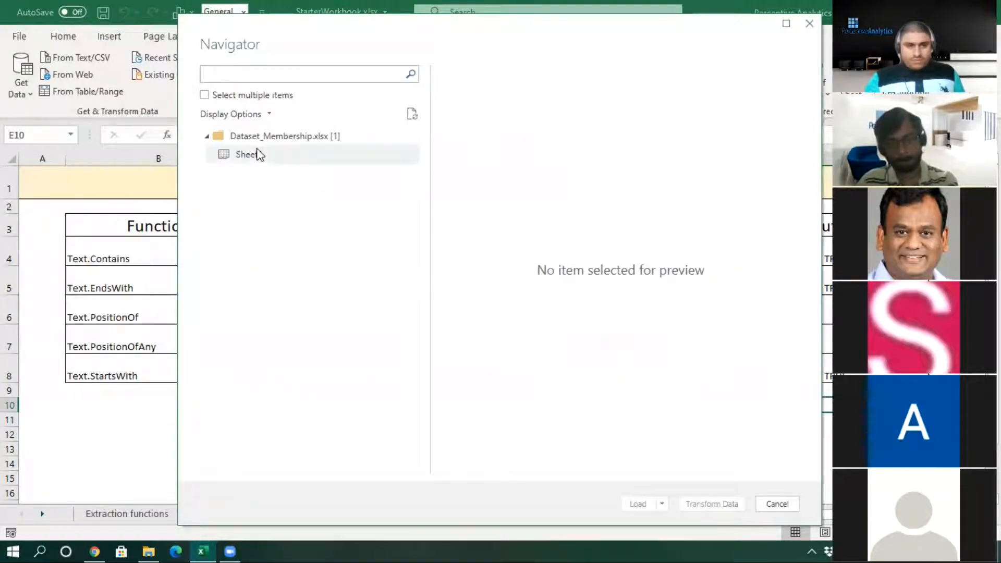
pyautogui.click(258, 153)
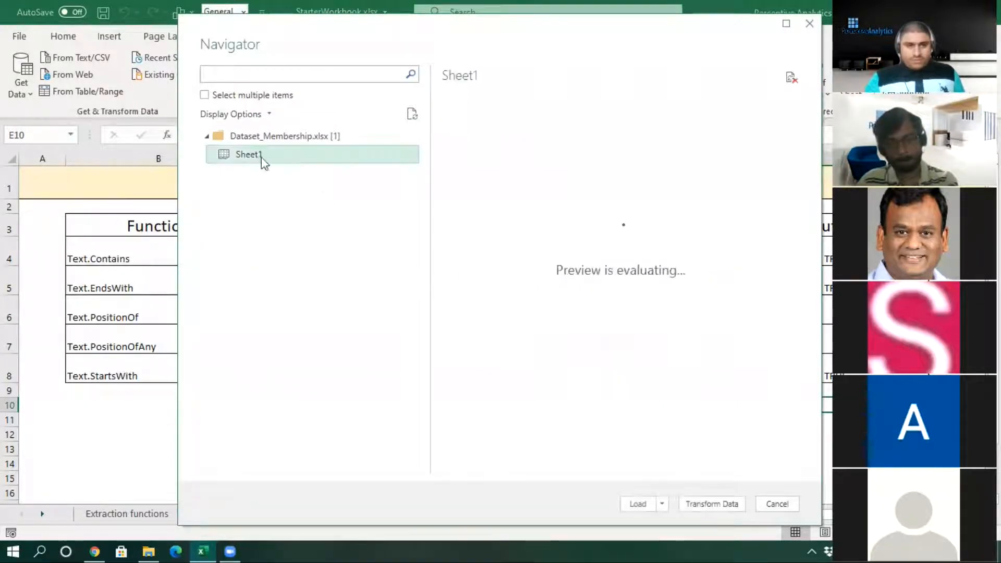
pyautogui.click(714, 503)
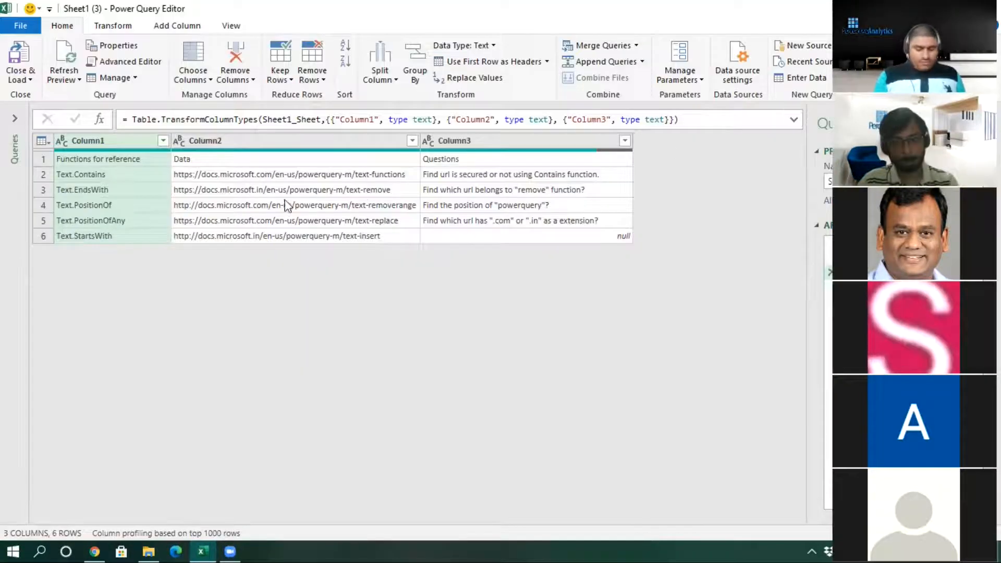
# Promote the first row of the query to column headers and select the Data column.
pyautogui.click(256, 205)
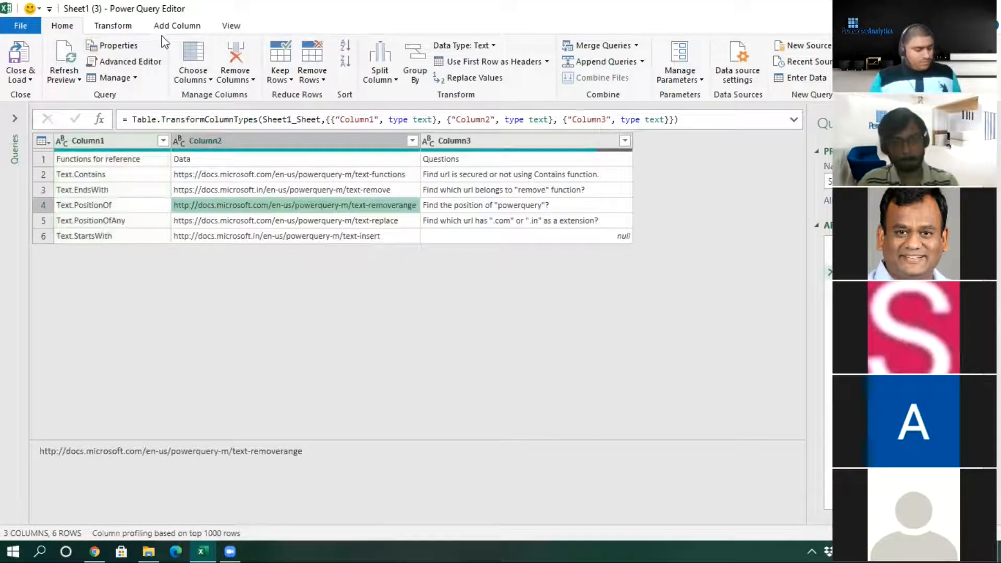
pyautogui.click(118, 26)
pyautogui.click(73, 45)
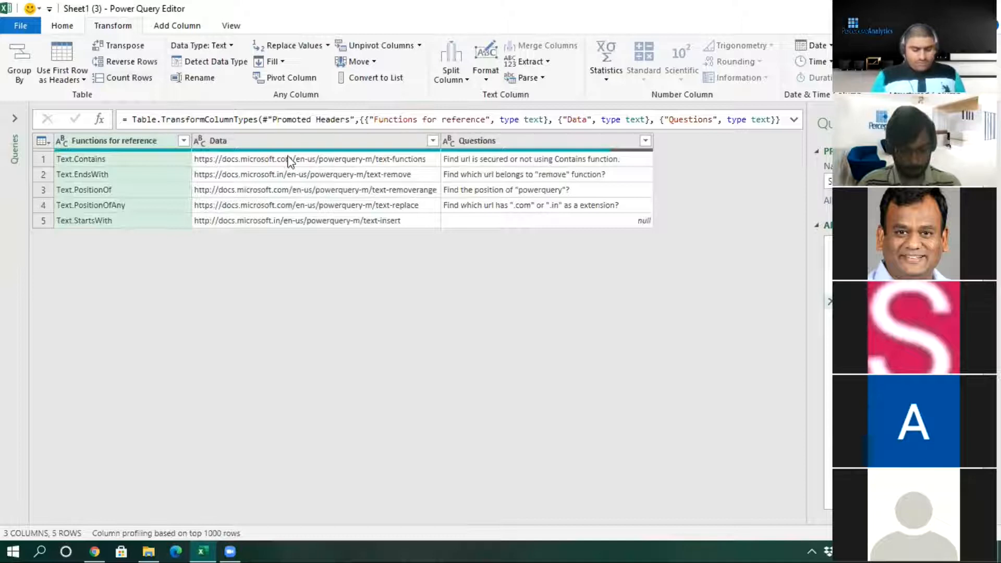
pyautogui.click(243, 162)
pyautogui.click(137, 141)
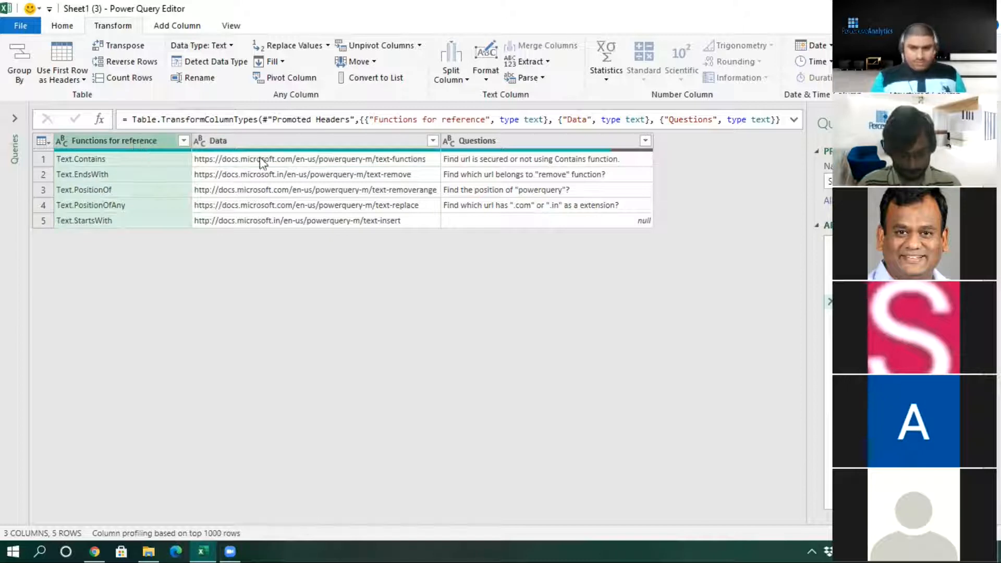
pyautogui.click(268, 143)
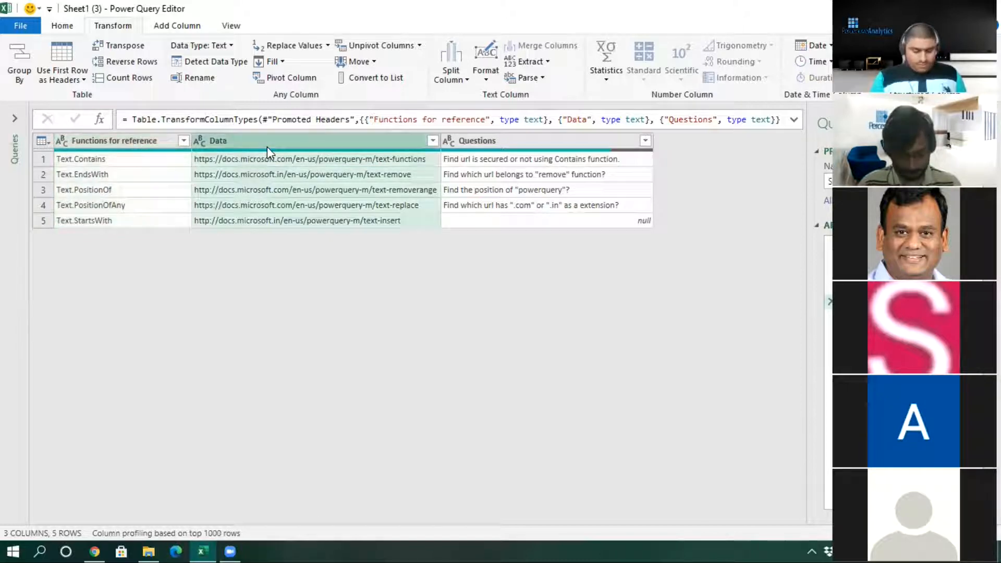
# Examine the Questions column and the URLs in the Data column for the first question about secured URLs.
pyautogui.click(508, 140)
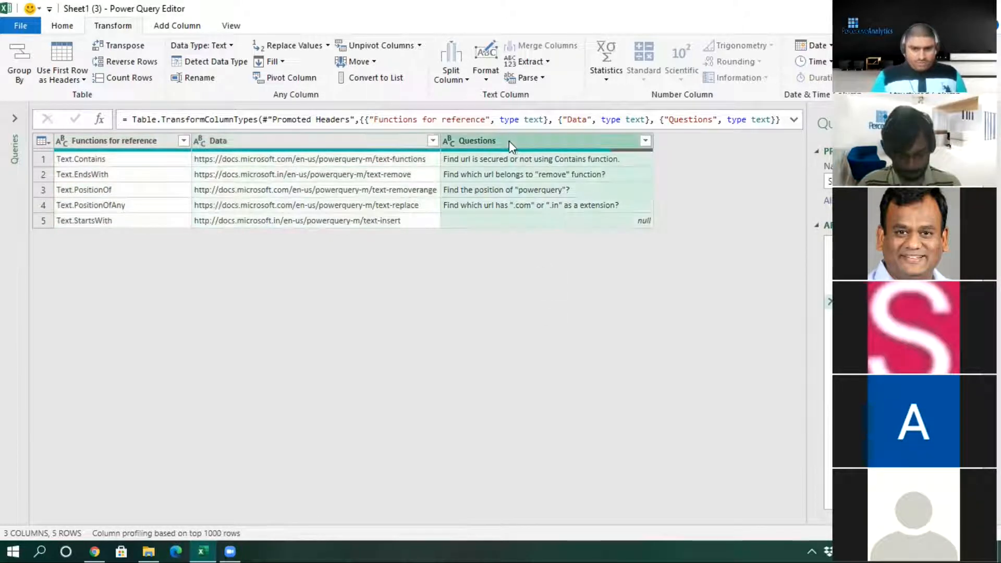
pyautogui.click(414, 191)
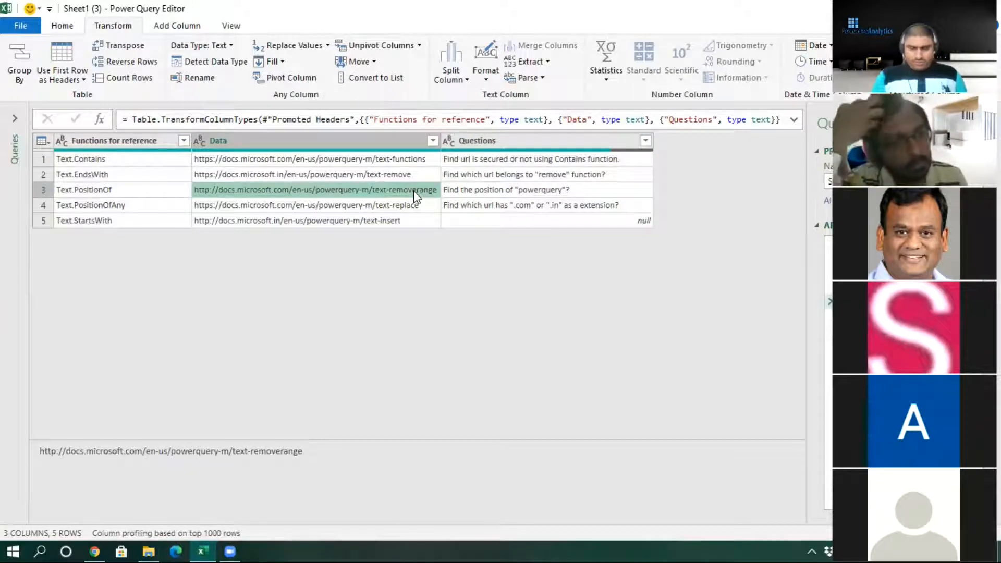
pyautogui.click(514, 161)
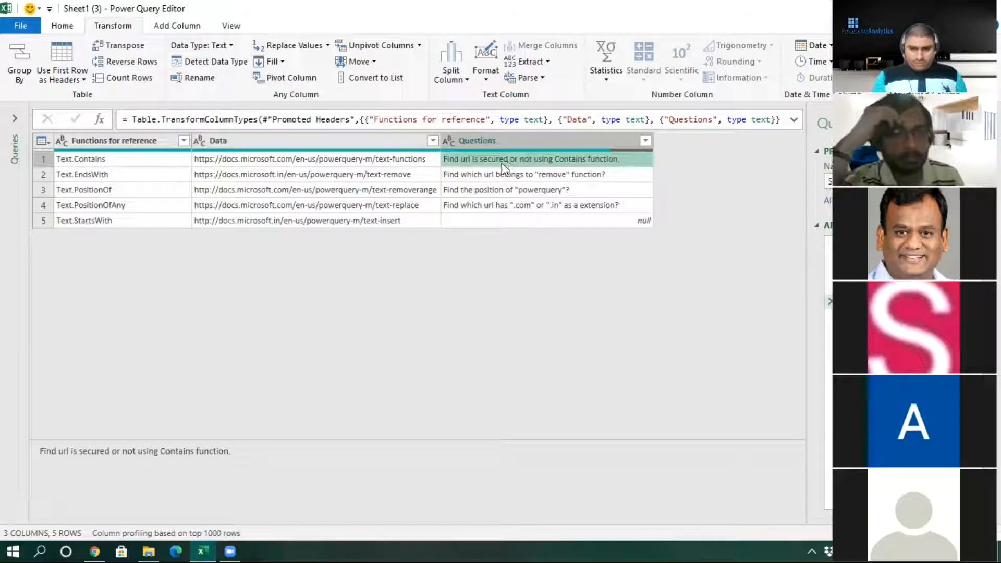
pyautogui.click(242, 143)
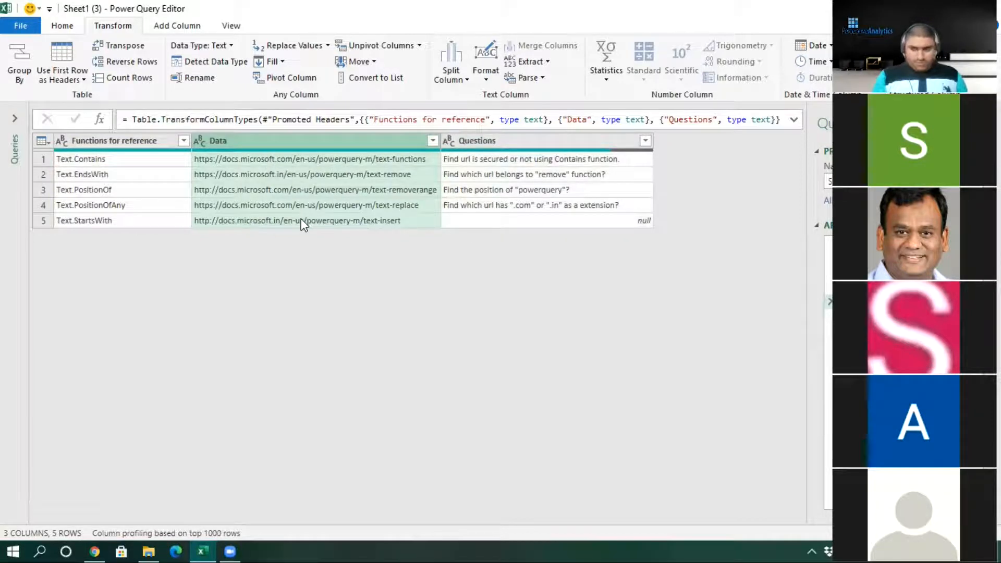
pyautogui.click(498, 160)
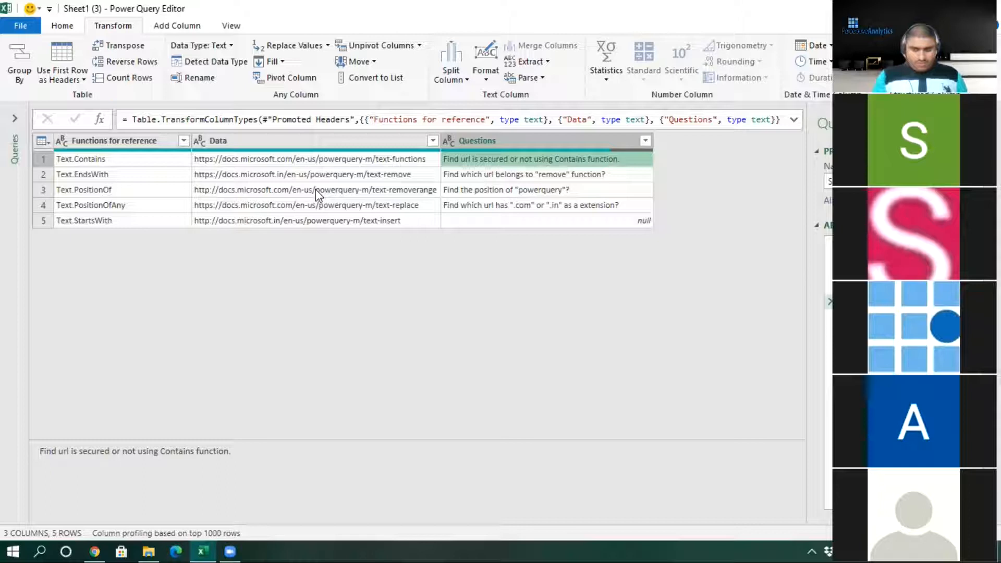
# Start a custom column named Q1 and move its dialog away from the table so the data rows can be read.
pyautogui.click(177, 29)
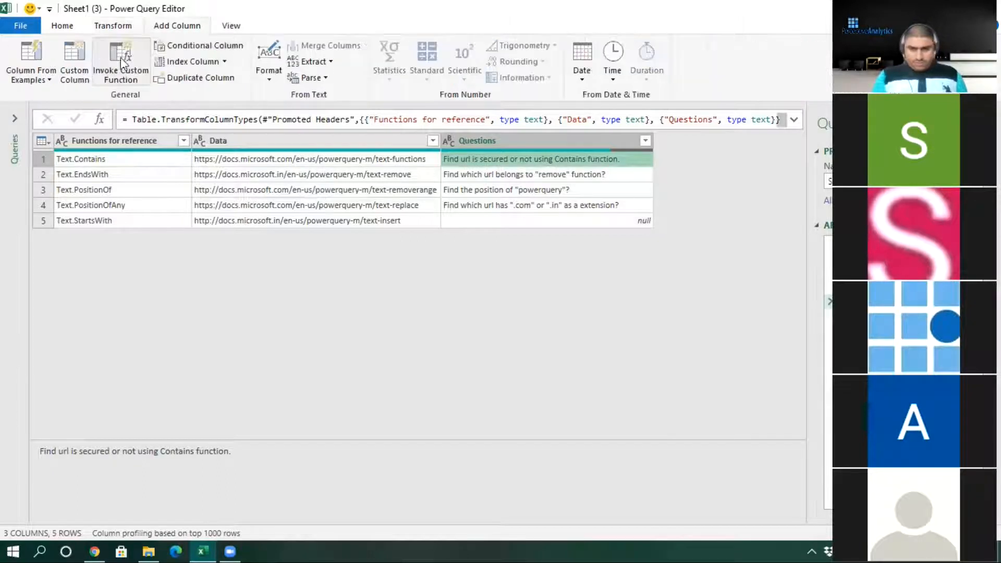
pyautogui.click(74, 55)
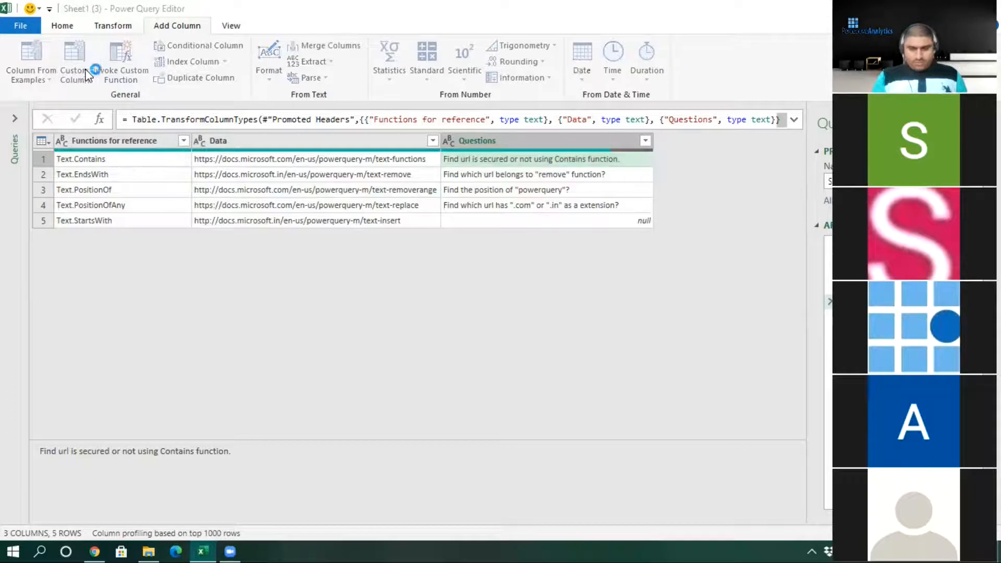
pyautogui.moveTo(342, 195); pyautogui.dragTo(261, 202)
pyautogui.write('Q1')
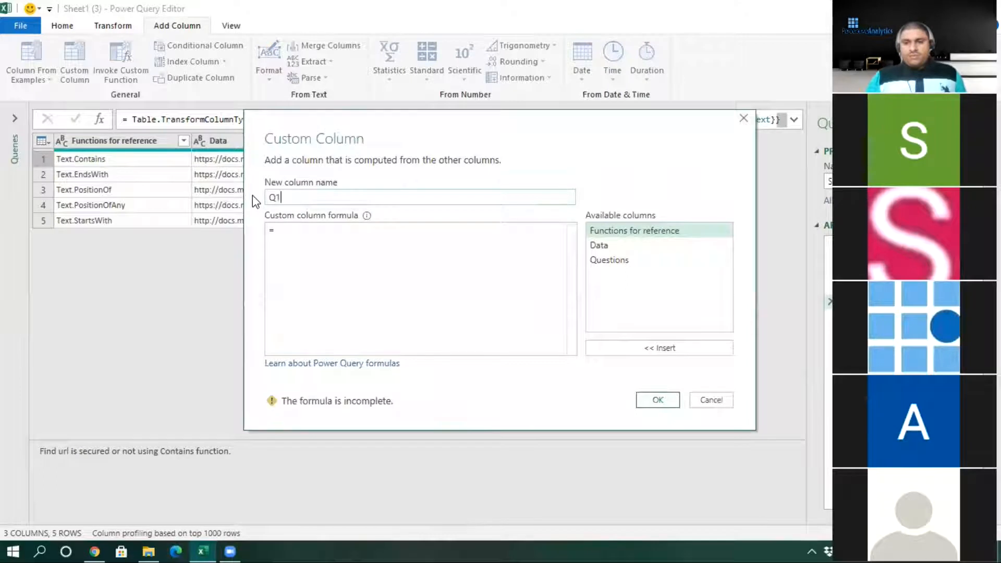
pyautogui.moveTo(381, 132); pyautogui.dragTo(582, 262)
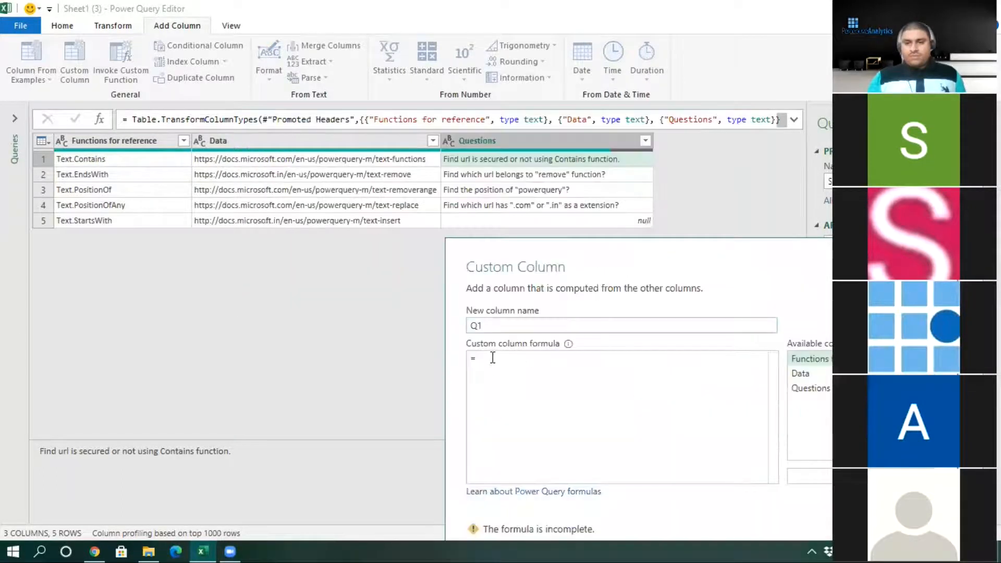
# Enter the formula Text.Contains([Data],"https") for the Q1 custom column and create the column.
pyautogui.write('Tex')
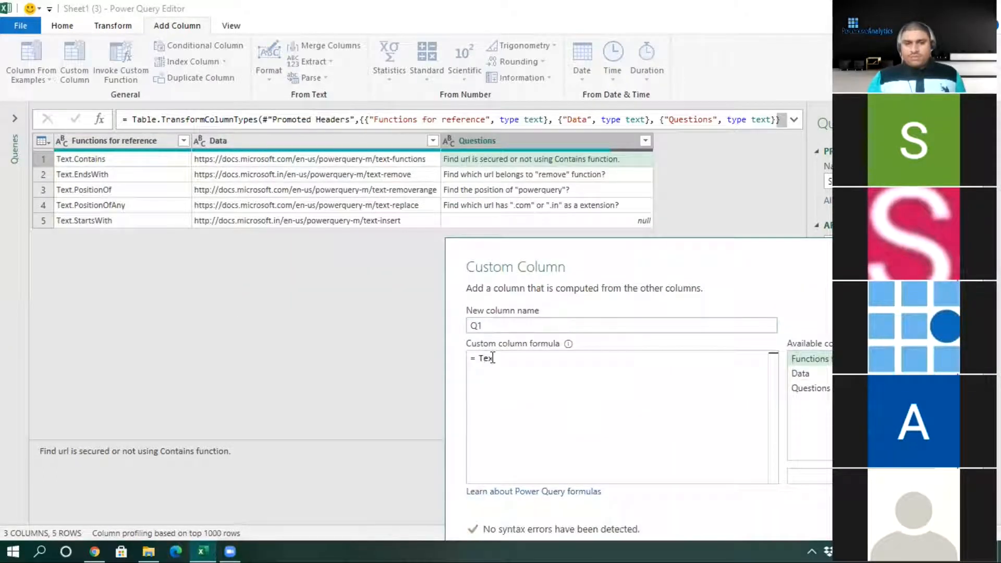
pyautogui.write('t.Contains')
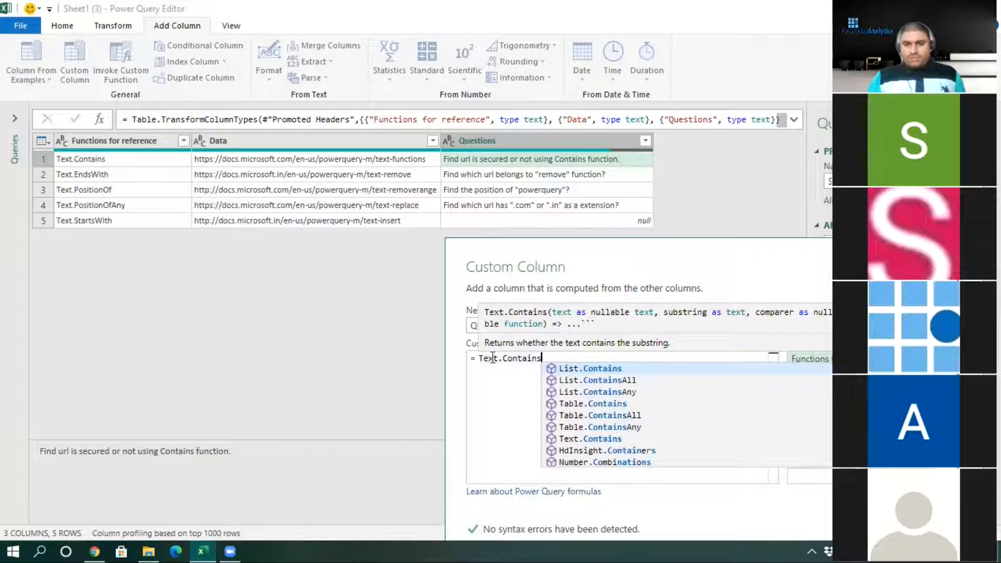
pyautogui.write('(')
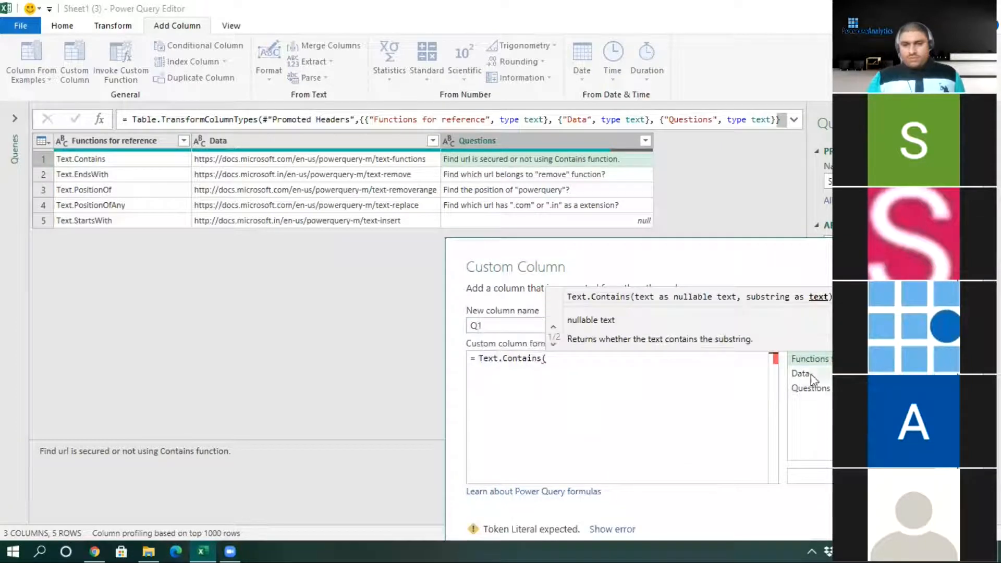
pyautogui.doubleClick(811, 375)
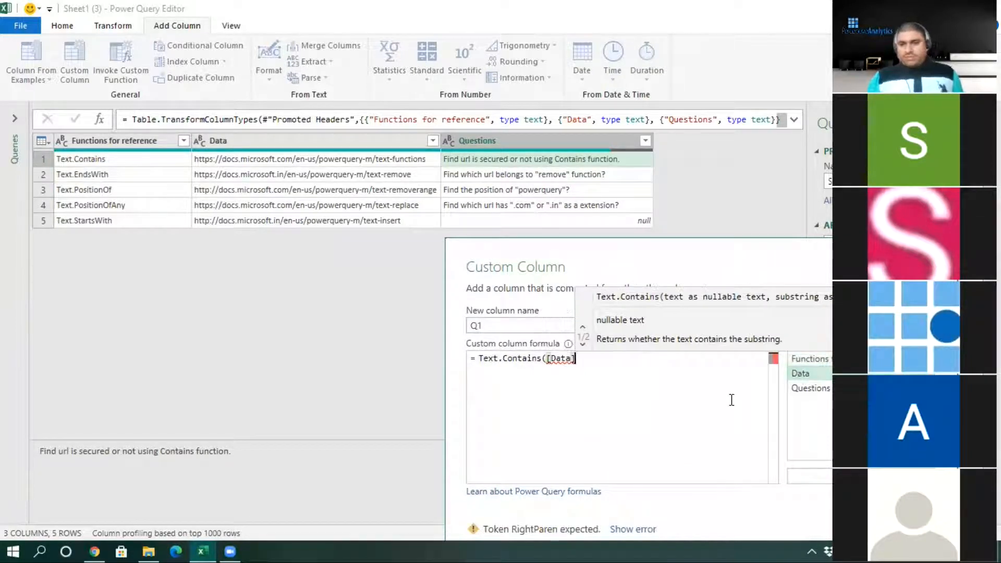
pyautogui.write(',')
pyautogui.write('"htt')
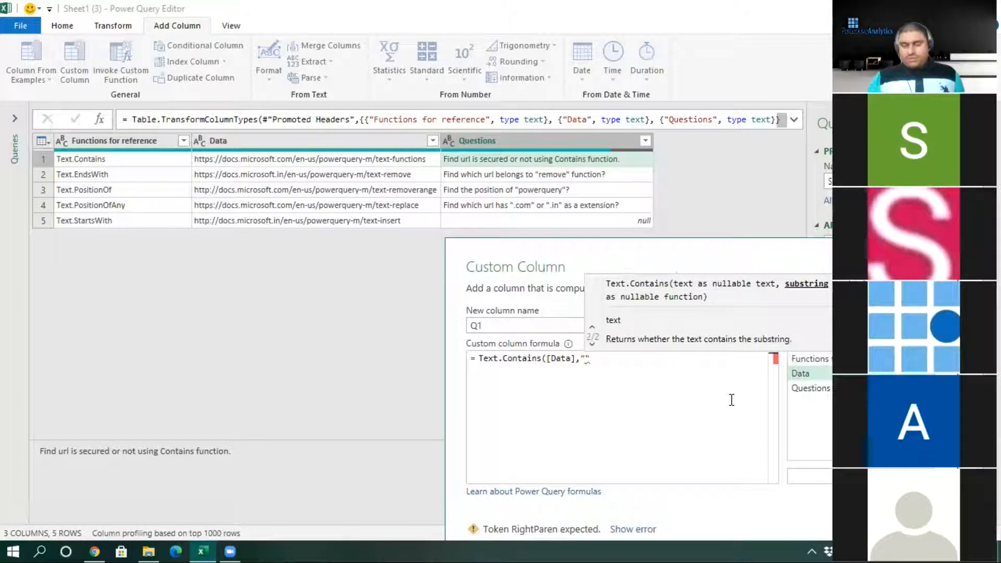
pyautogui.write('ps')
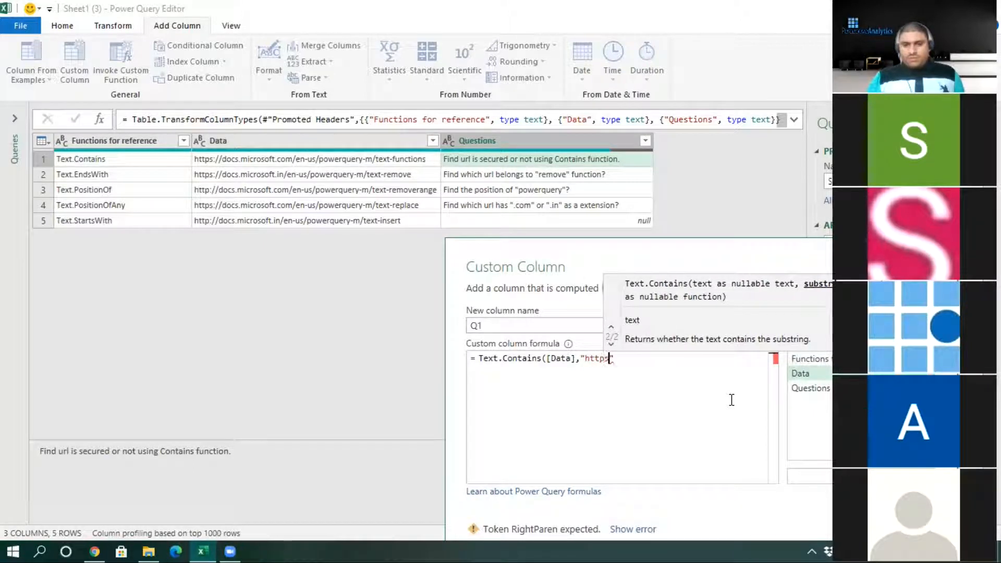
pyautogui.write('"')
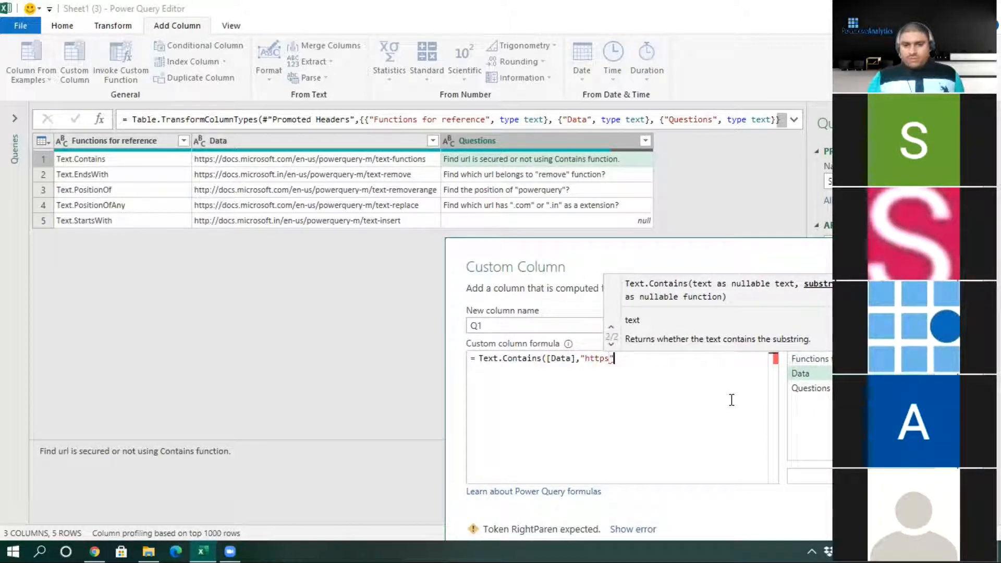
pyautogui.write(')')
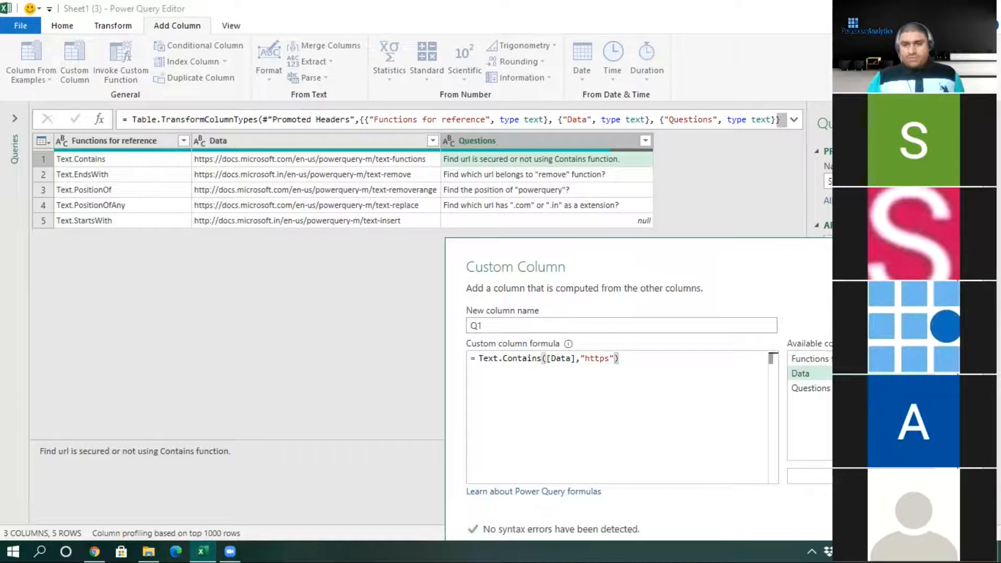
pyautogui.press('Return')
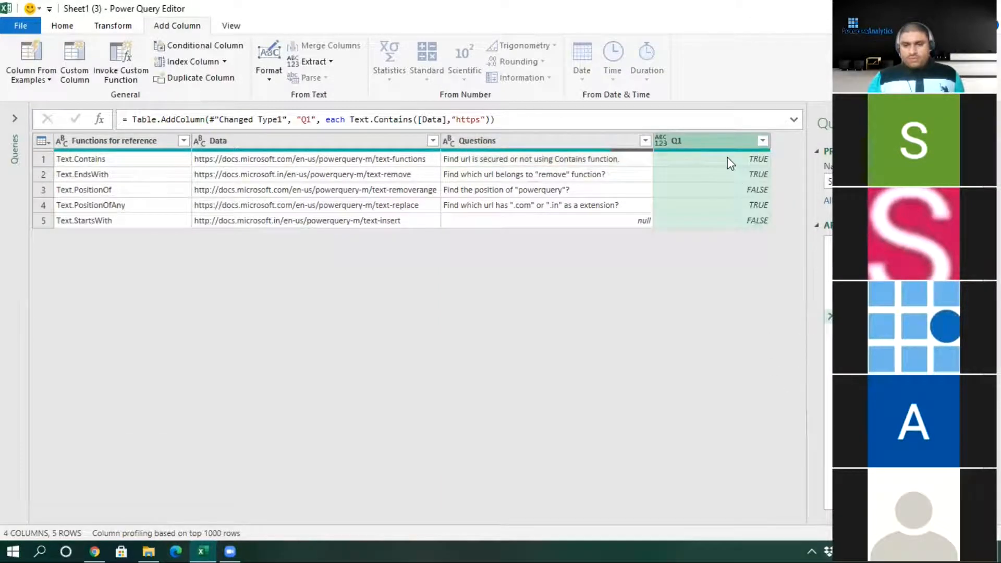
# Check the Q1 result of each row against its URL and review the formula of the Q1 custom column.
pyautogui.click(729, 159)
pyautogui.click(734, 175)
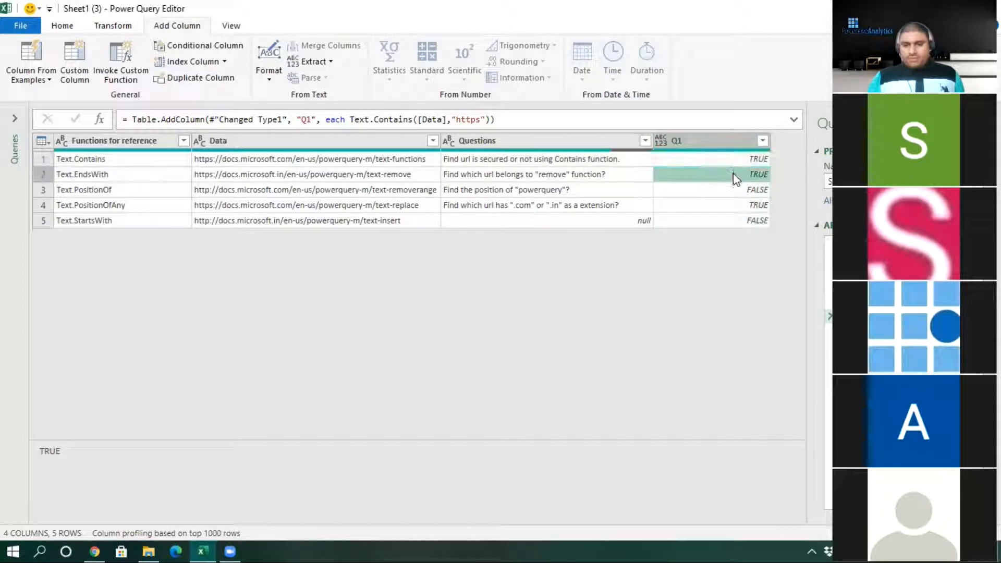
pyautogui.click(740, 207)
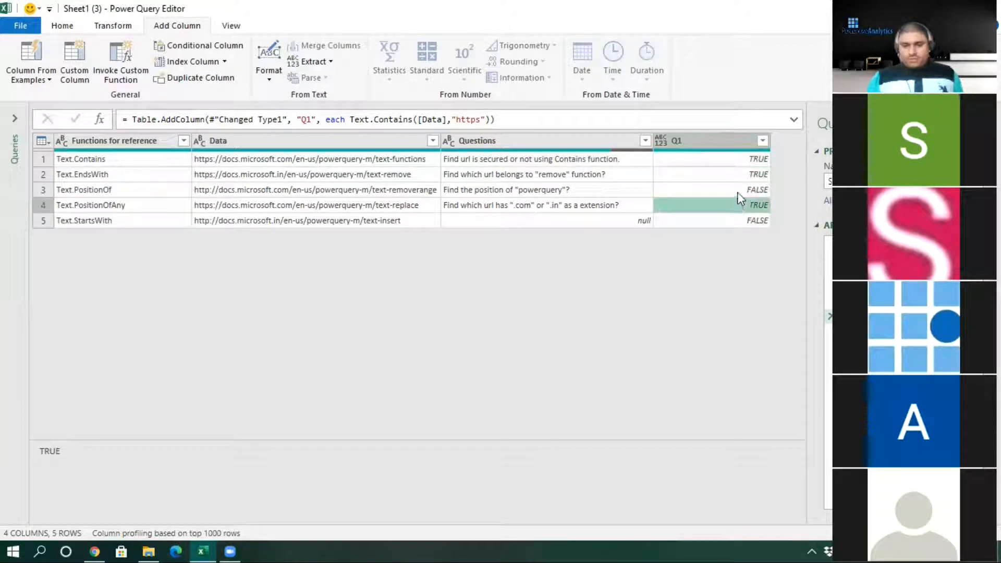
pyautogui.click(737, 191)
pyautogui.click(739, 224)
pyautogui.click(734, 191)
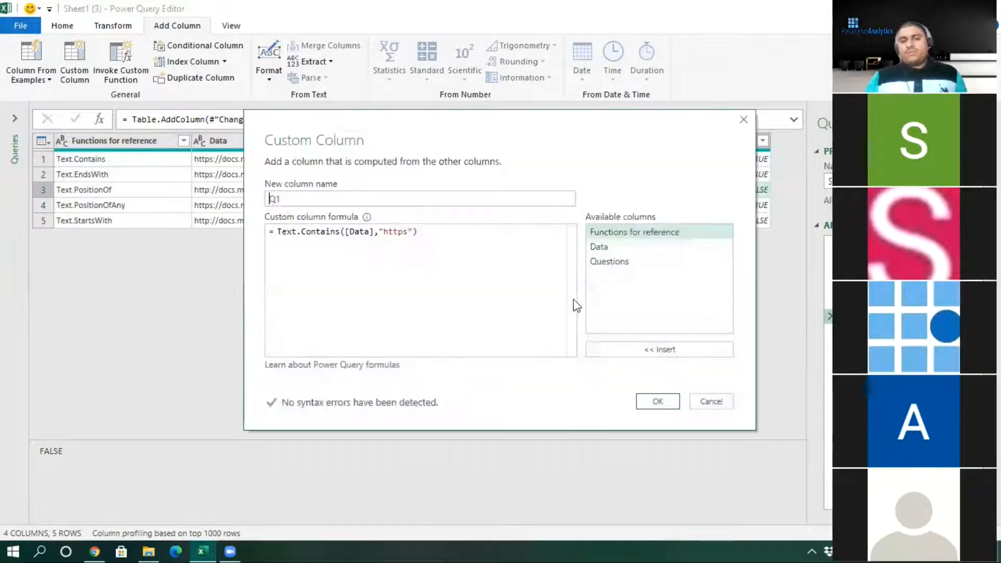
pyautogui.click(316, 231)
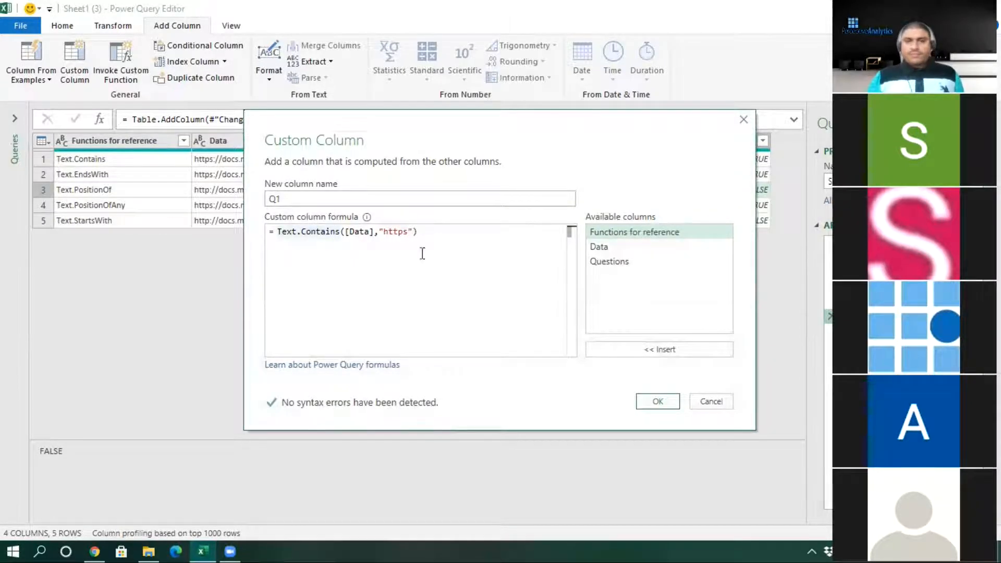
pyautogui.click(660, 402)
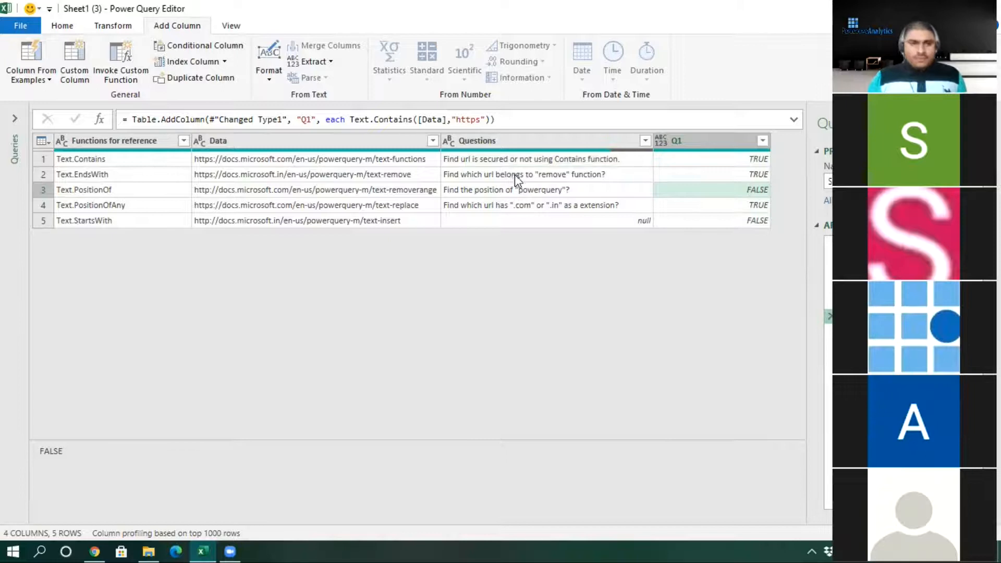
# Examine the second question about the "remove" function and compare the endings of the URLs in the Data column.
pyautogui.click(515, 178)
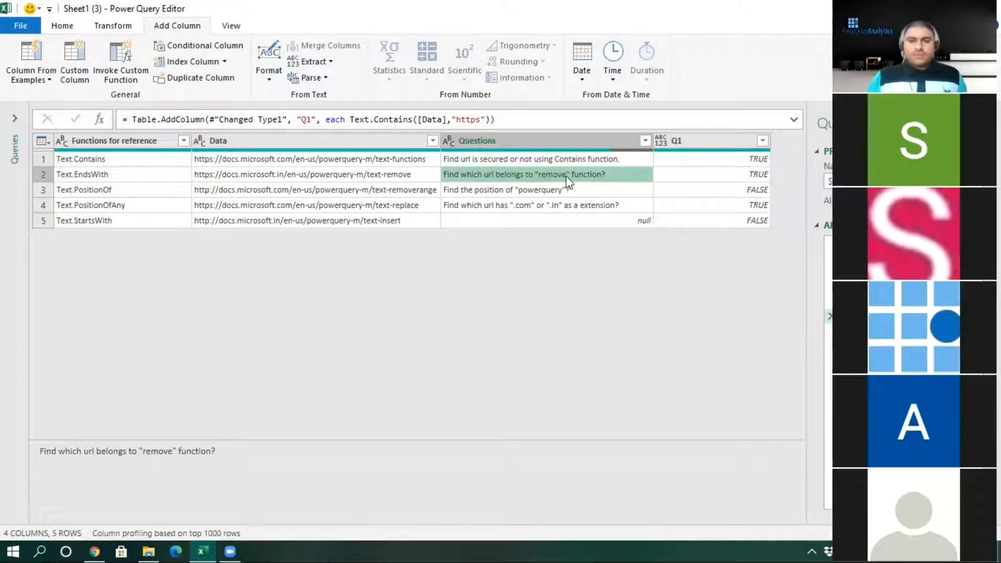
pyautogui.click(254, 143)
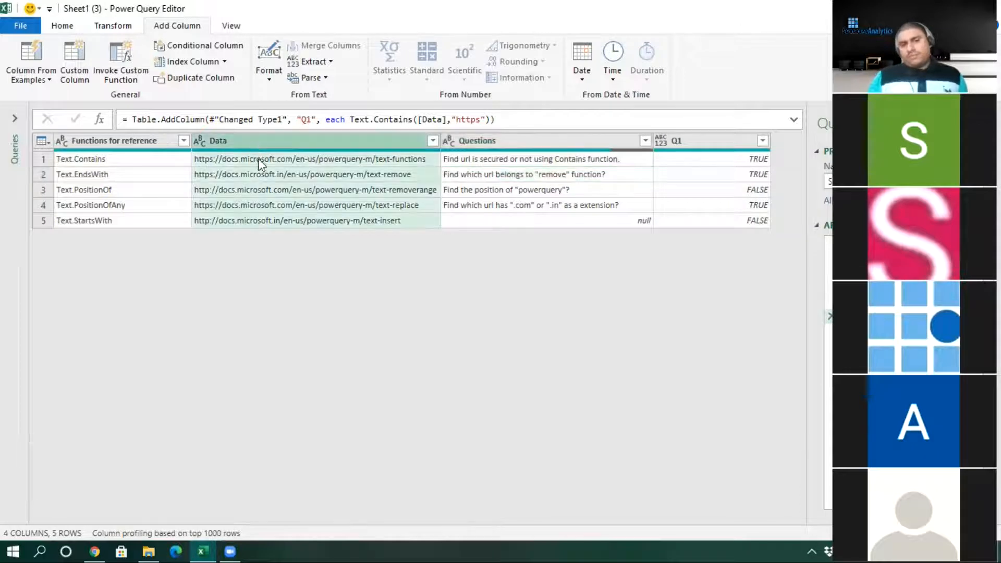
pyautogui.click(256, 159)
pyautogui.click(263, 175)
pyautogui.click(268, 191)
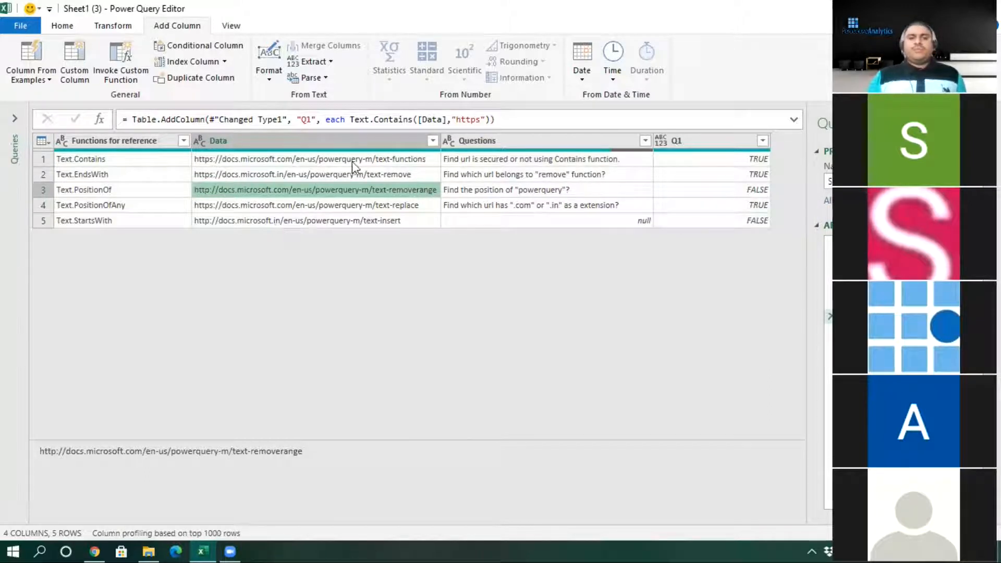
pyautogui.click(393, 163)
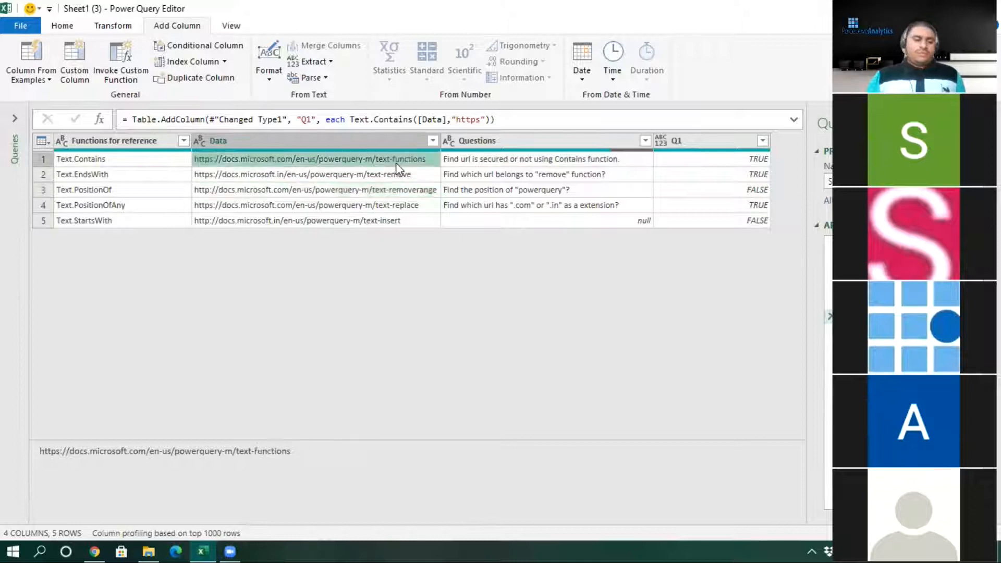
pyautogui.click(412, 174)
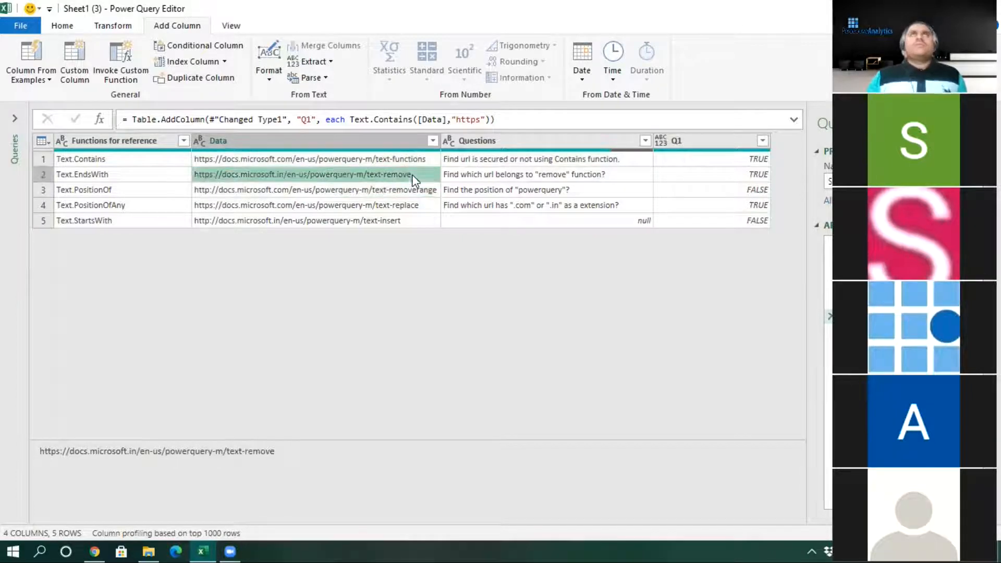
pyautogui.click(419, 195)
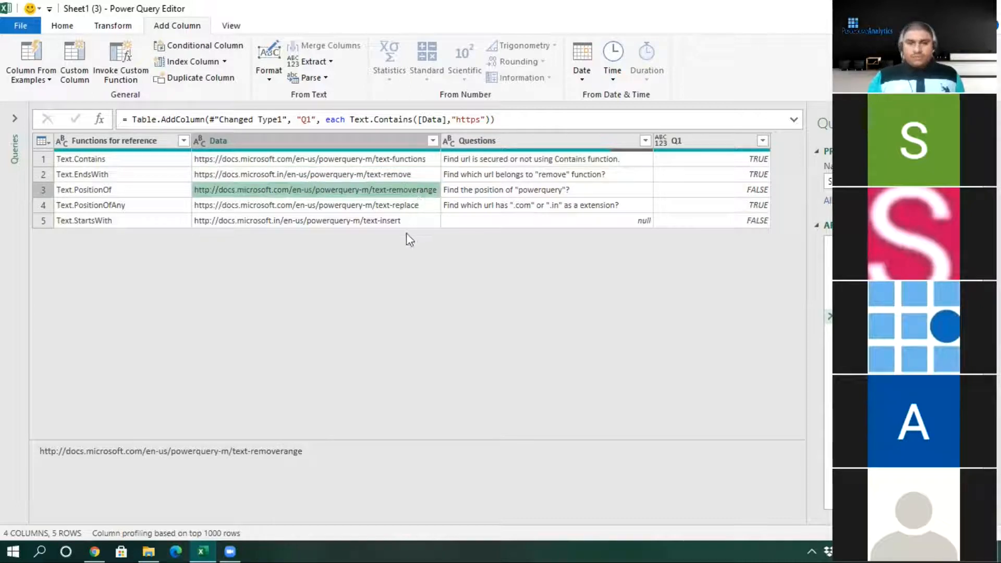
pyautogui.click(536, 175)
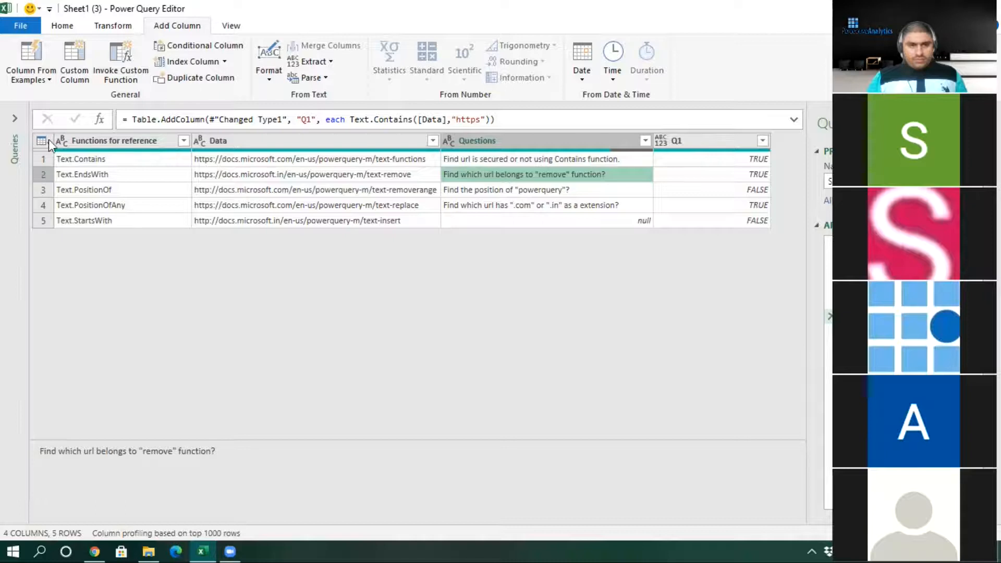
pyautogui.click(92, 140)
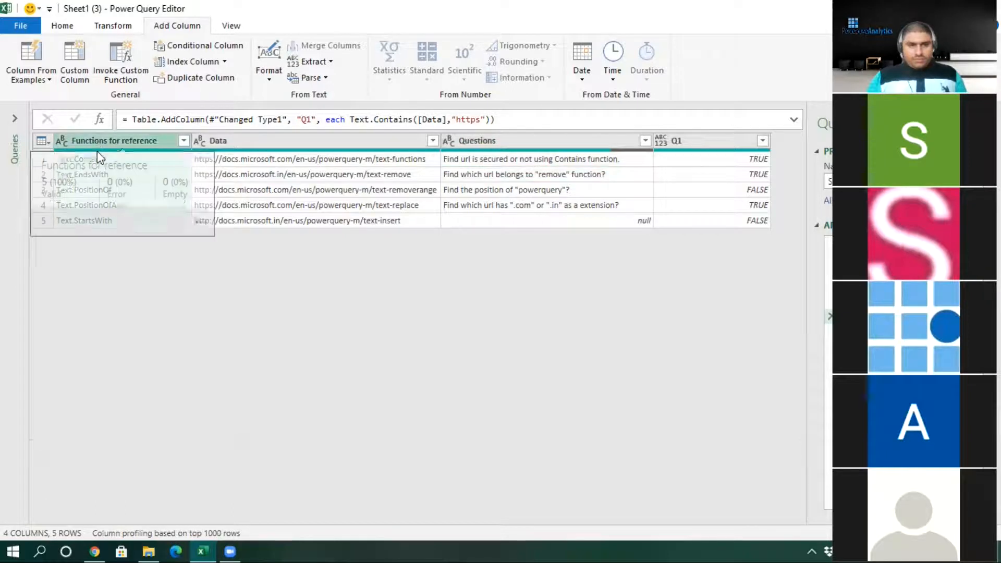
pyautogui.click(493, 175)
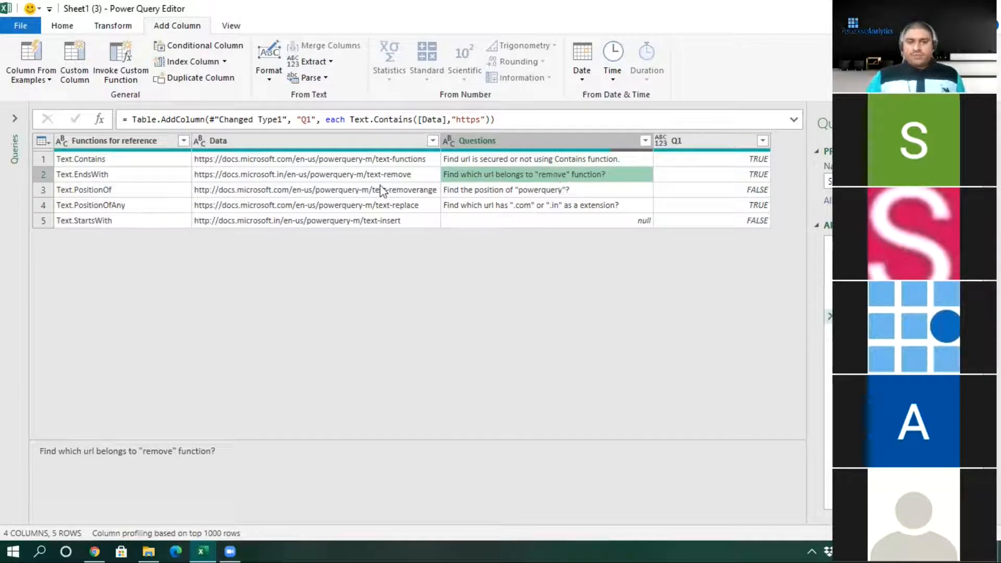
# Create a custom column named Q2 with the formula Text.EndsWith([Data],"remove").
pyautogui.click(73, 50)
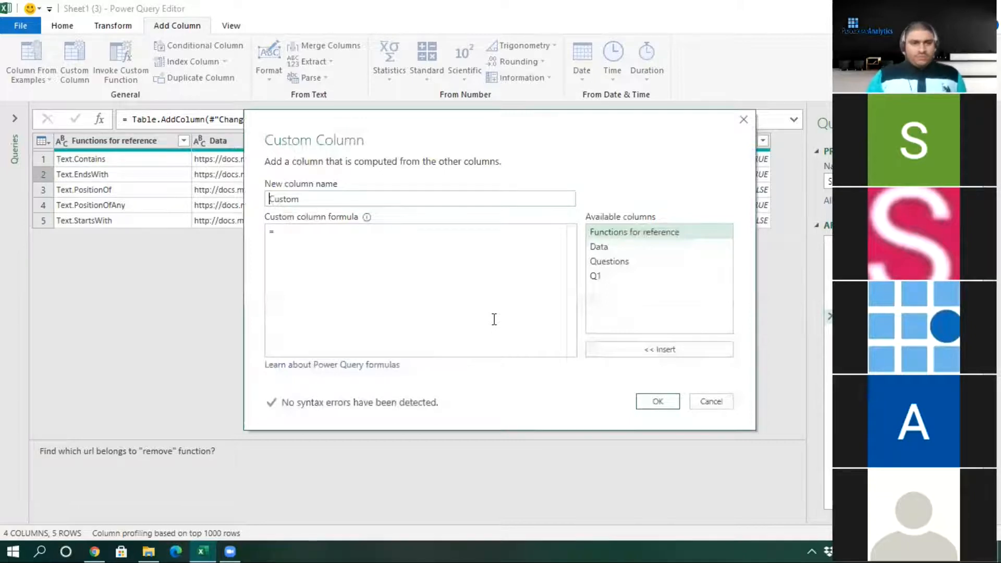
pyautogui.write('Q2')
pyautogui.click(290, 242)
pyautogui.write('Tex')
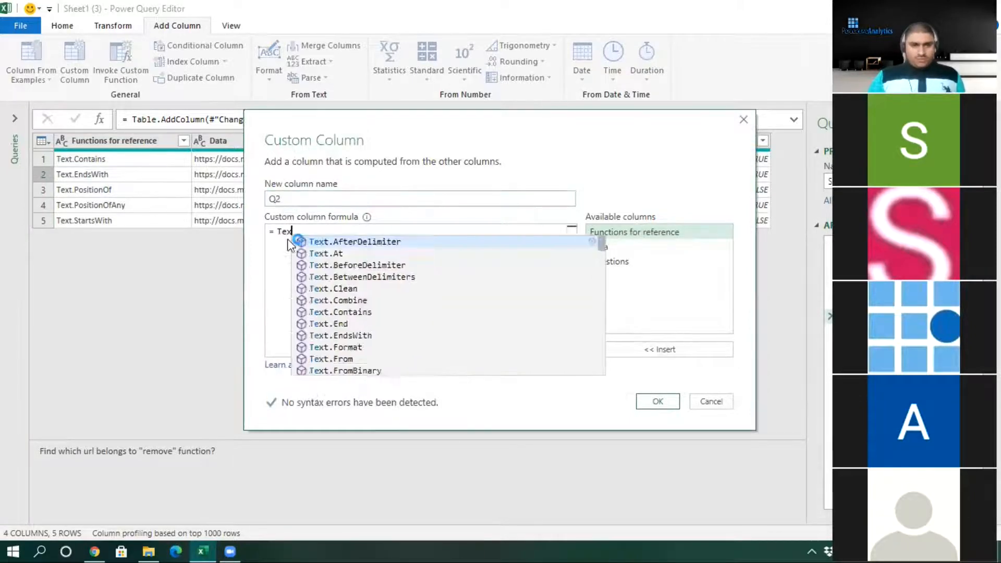
pyautogui.write('t.Ends')
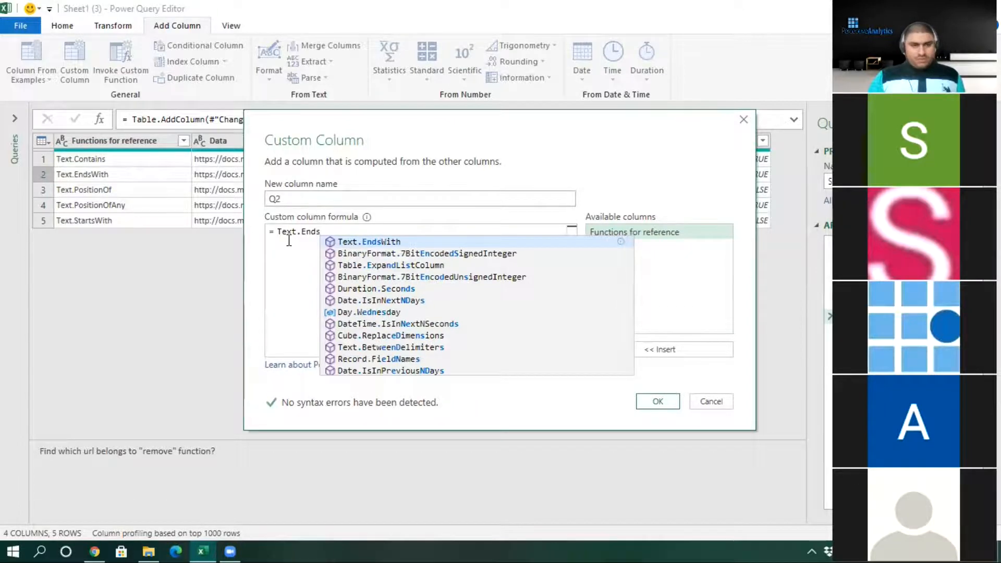
pyautogui.write('With(')
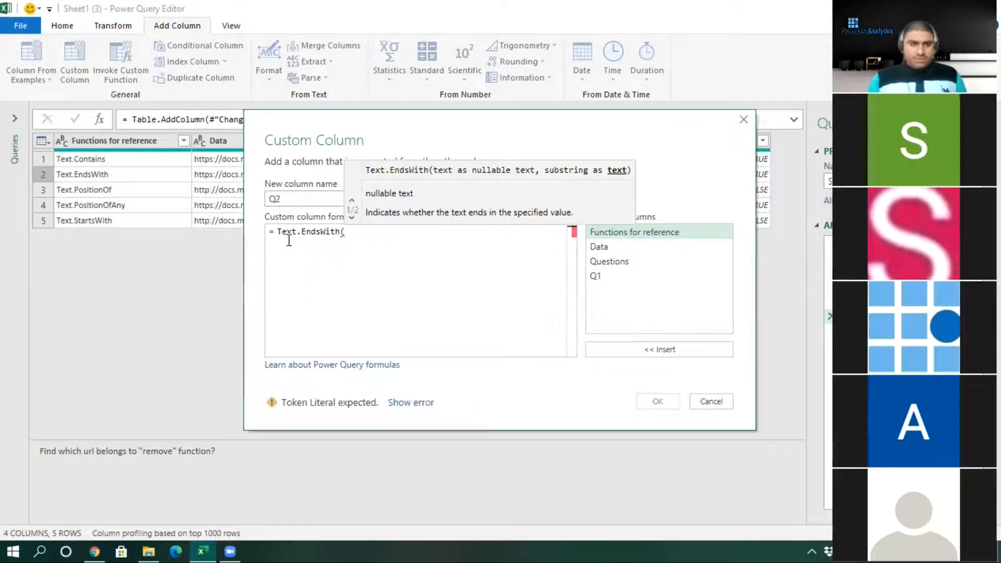
pyautogui.doubleClick(604, 249)
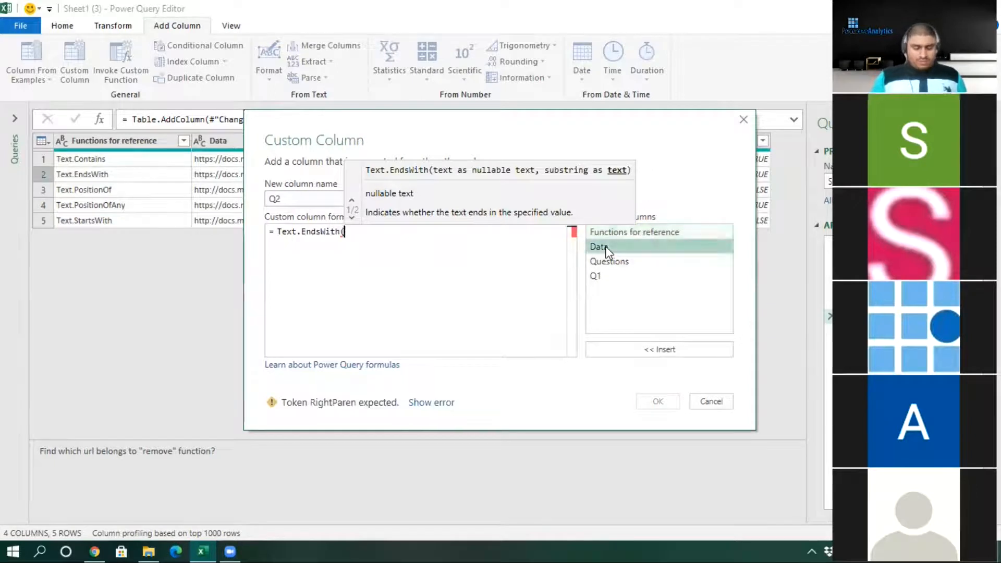
pyautogui.write(',"r')
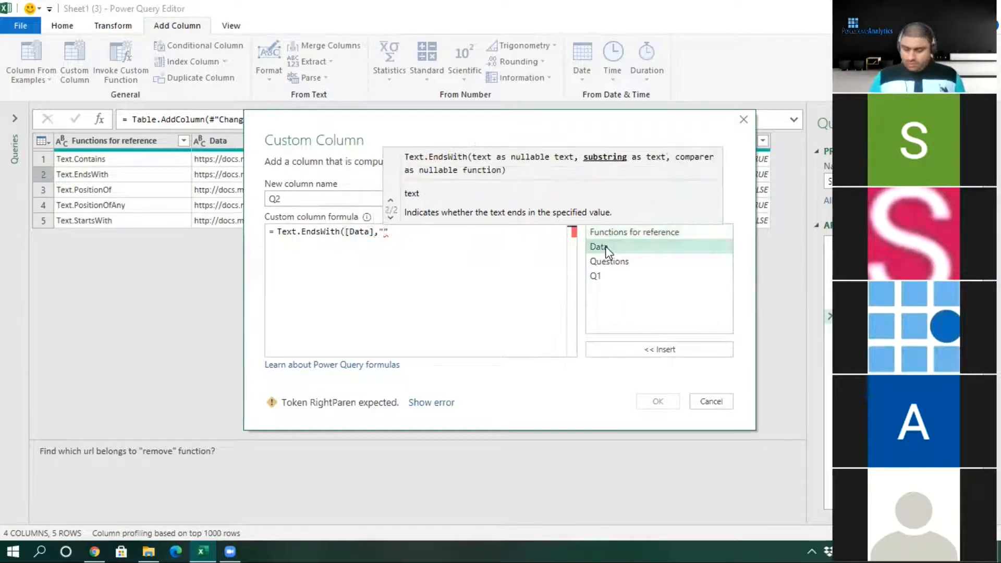
pyautogui.write('emove')
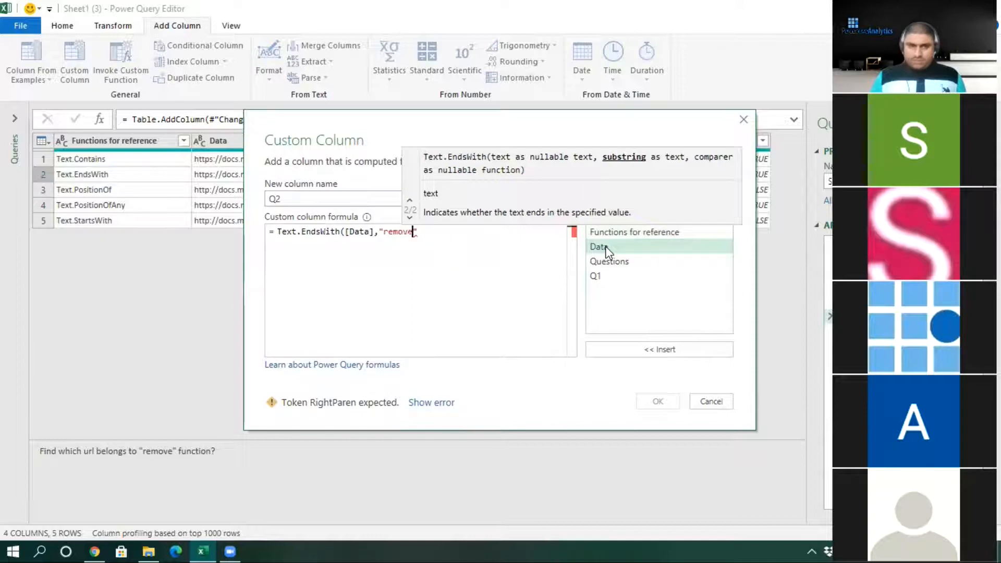
pyautogui.write(')')
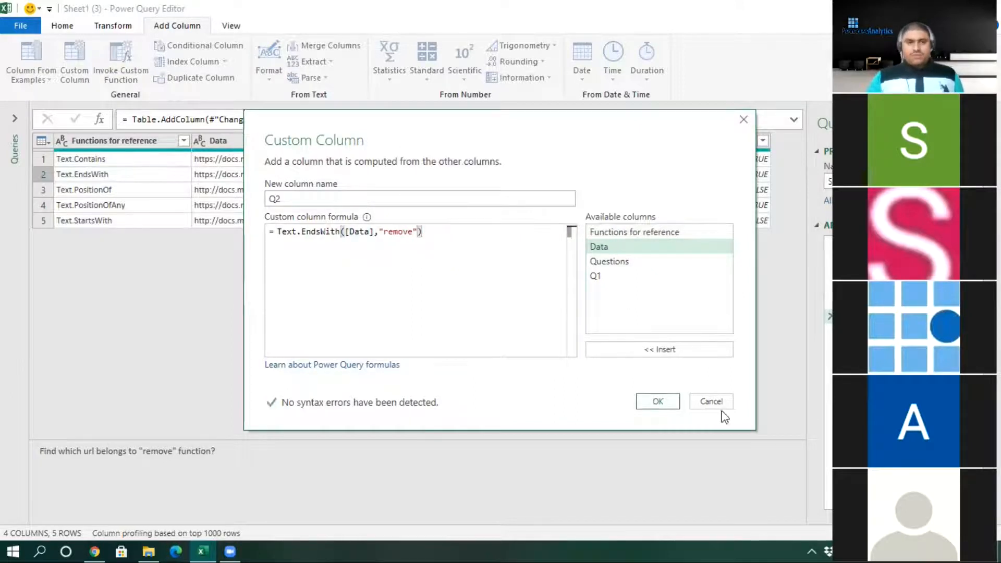
pyautogui.click(658, 402)
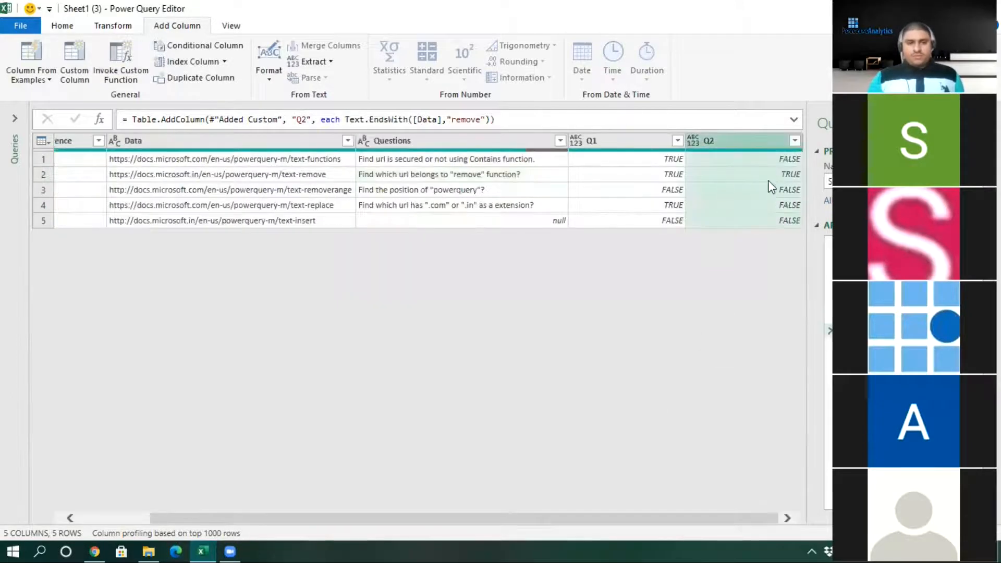
# Check the Q2 result of row 2 against its URL and read the third question about the position of "powerquery".
pyautogui.click(751, 176)
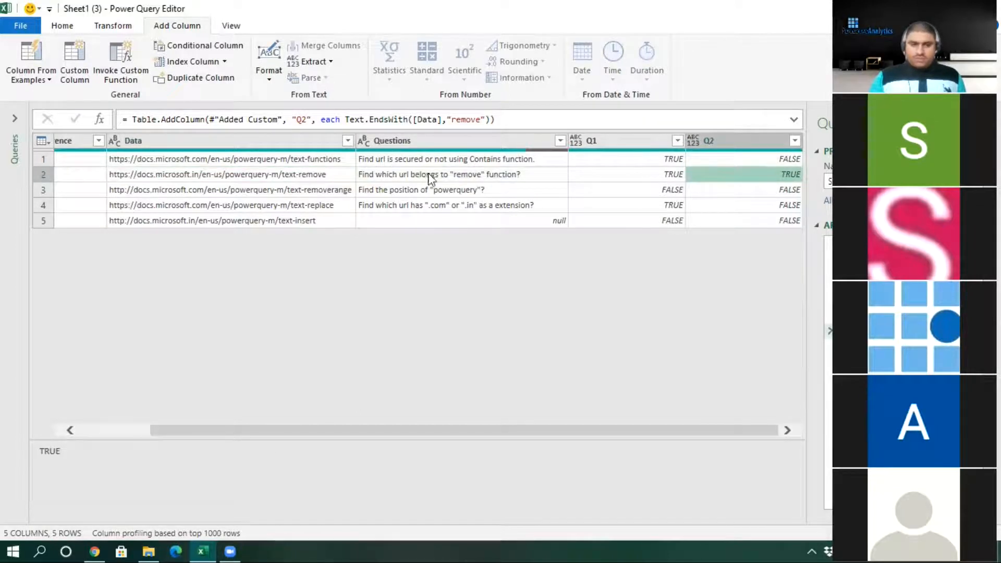
pyautogui.click(299, 175)
pyautogui.hscroll(-3, 277, 436)
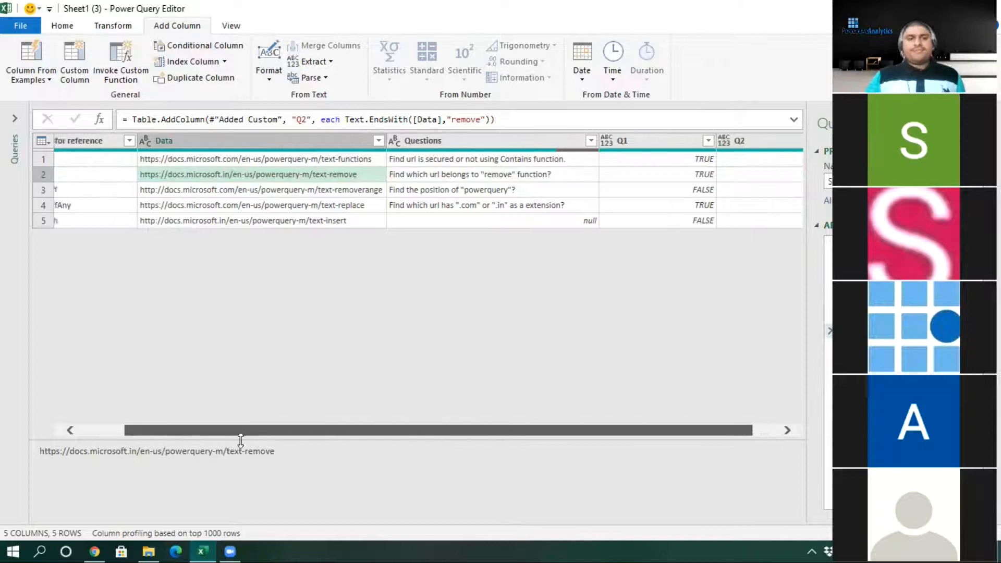
pyautogui.click(474, 193)
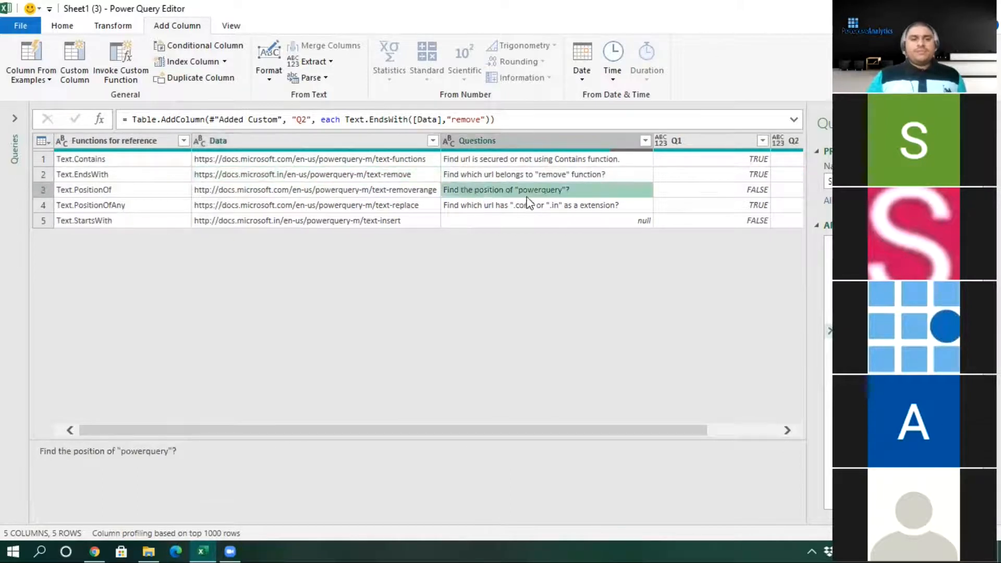
pyautogui.click(246, 140)
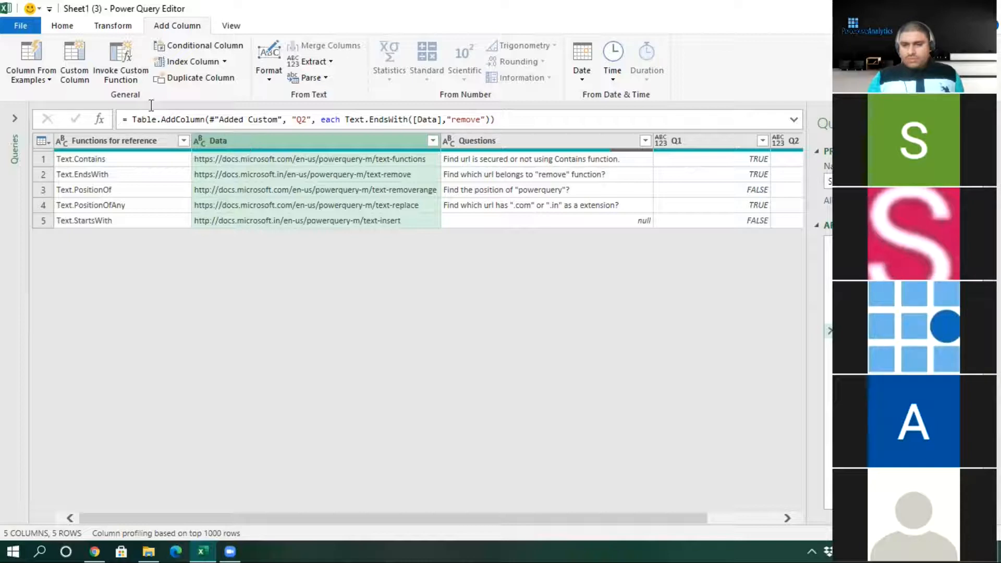
# Start a custom column named Q3 and move its dialog off the table so the data rows can be read.
pyautogui.click(71, 55)
pyautogui.moveTo(308, 197); pyautogui.dragTo(244, 191)
pyautogui.write('Q')
pyautogui.press('BackSpace')
pyautogui.write('Q3')
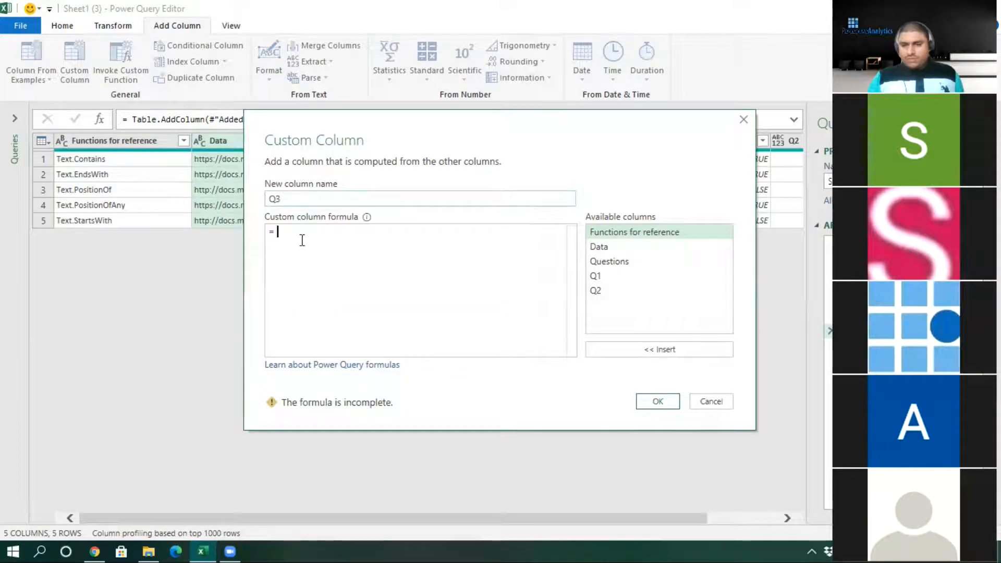
pyautogui.moveTo(355, 121); pyautogui.dragTo(477, 269)
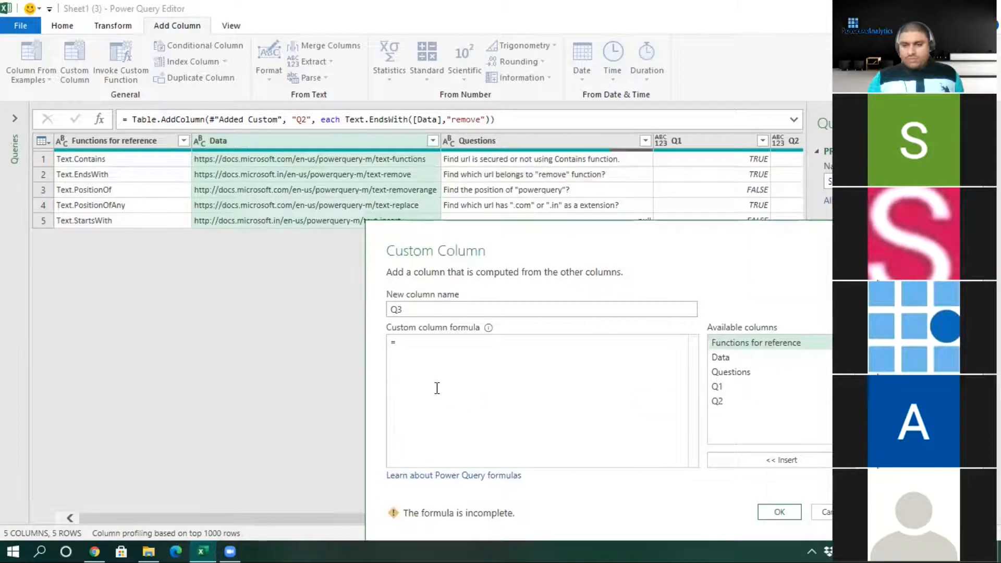
# Begin the Q3 formula with the Text.PositionOf function and its opening parenthesis, correcting the capital O in the function name.
pyautogui.click(423, 346)
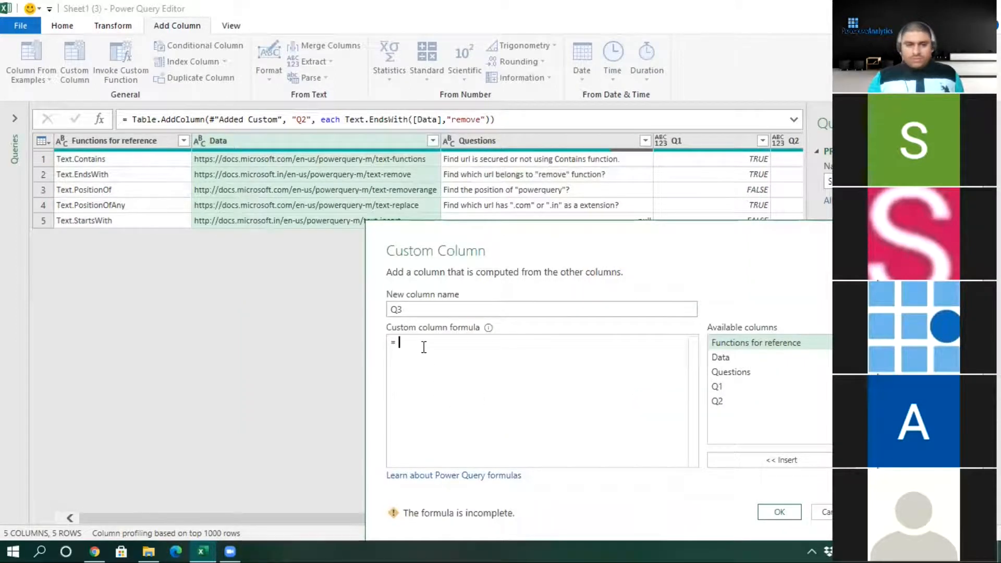
pyautogui.write('Text')
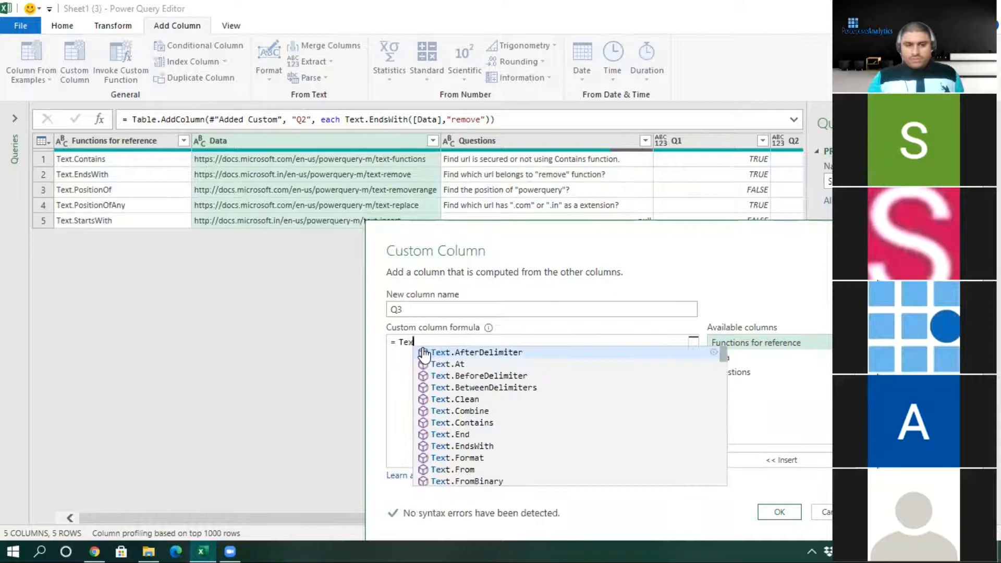
pyautogui.write('.Pos')
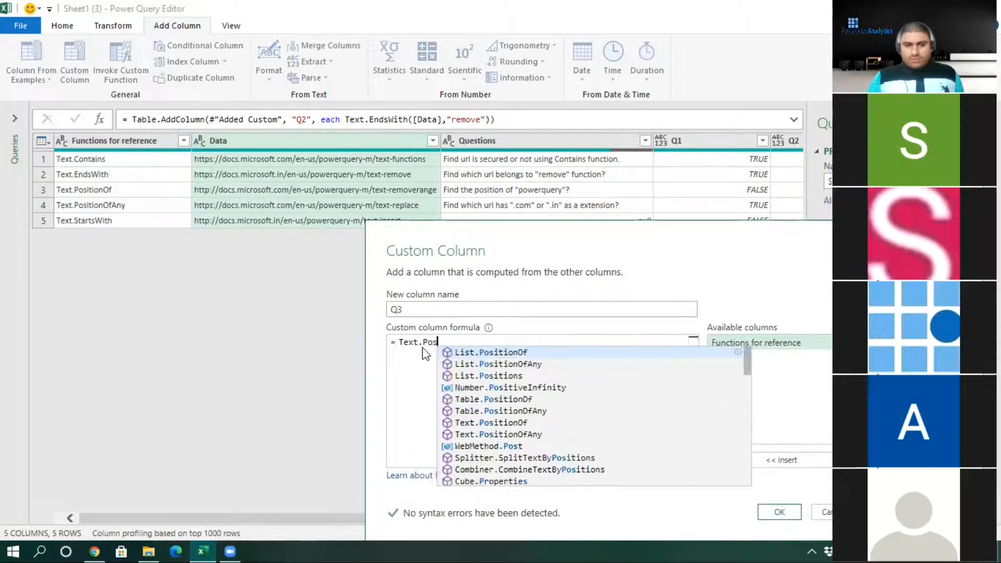
pyautogui.write('ition')
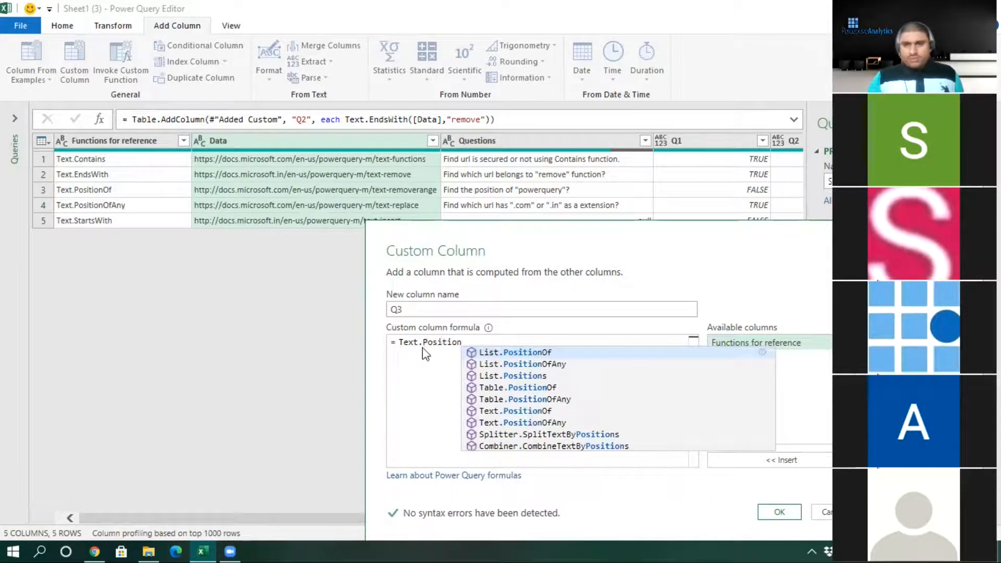
pyautogui.write('of(')
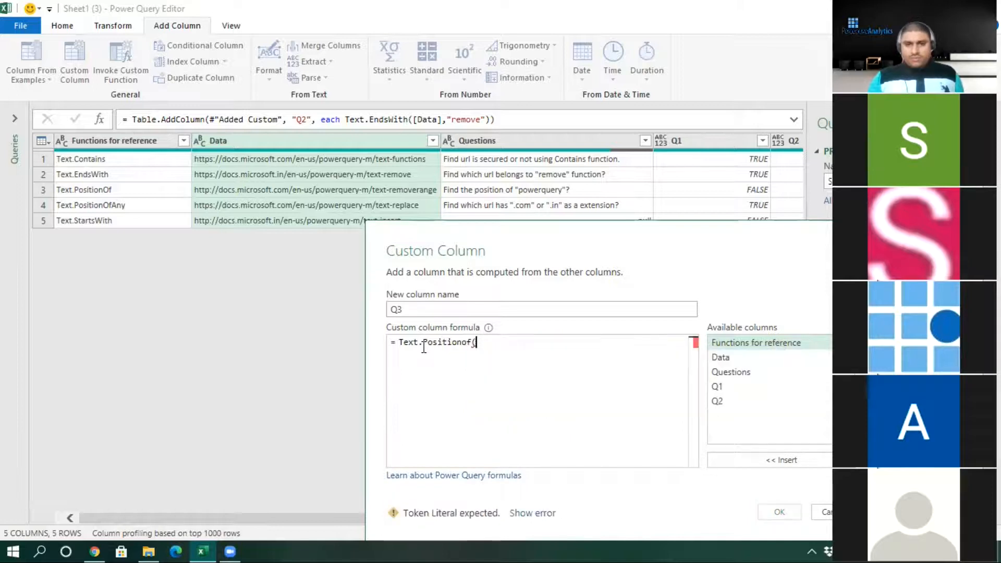
pyautogui.click(466, 341)
pyautogui.press('BackSpace')
pyautogui.write('O')
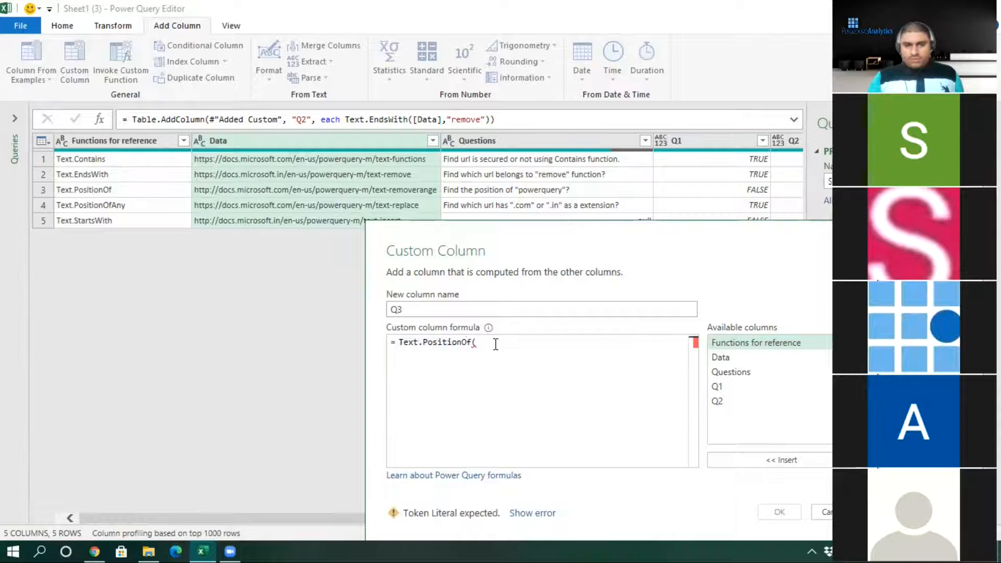
pyautogui.press('BackSpace')
pyautogui.write('(')
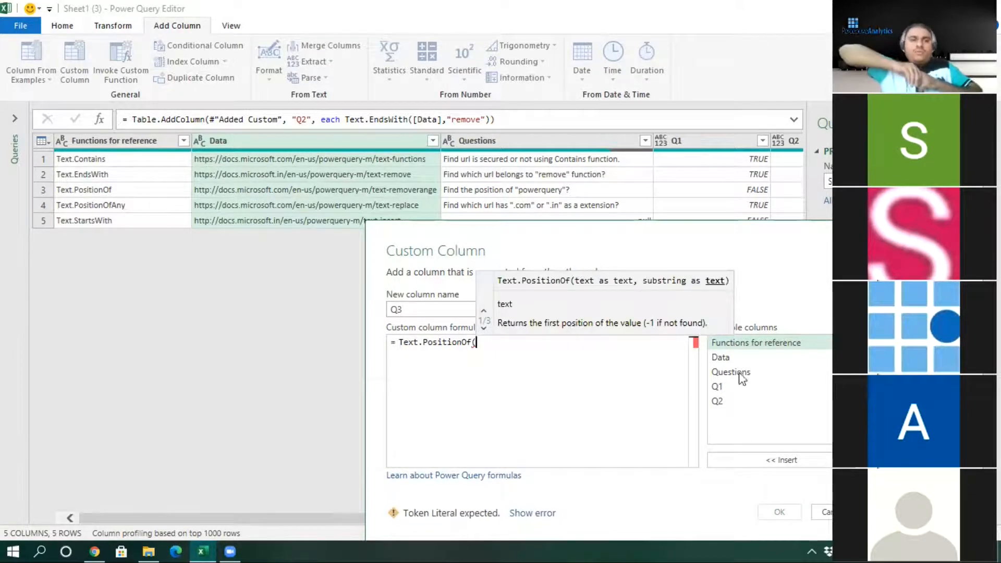
# Complete the Q3 formula with the arguments [Data] and "powerquery" and create the column.
pyautogui.doubleClick(722, 357)
pyautogui.write(',')
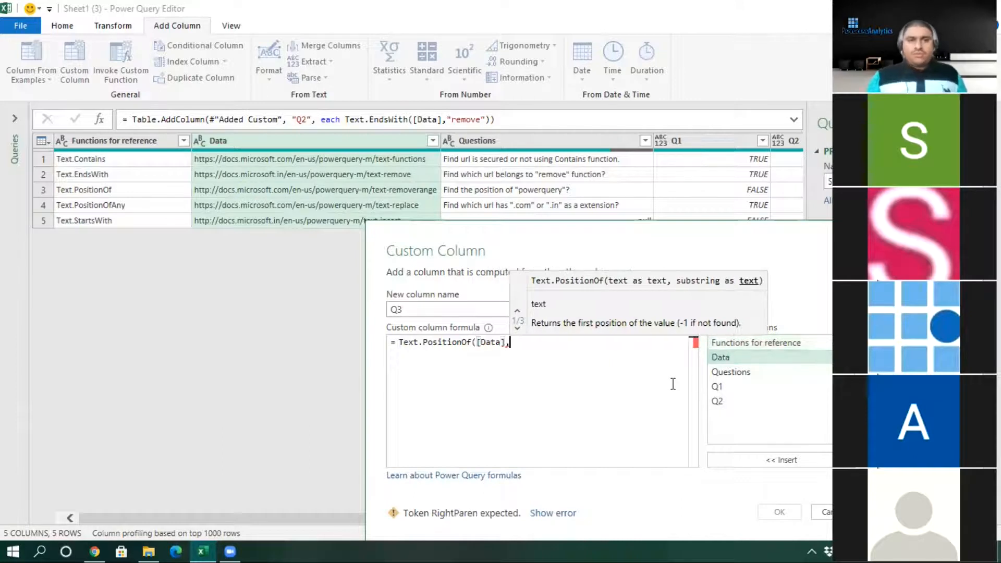
pyautogui.write('""power')
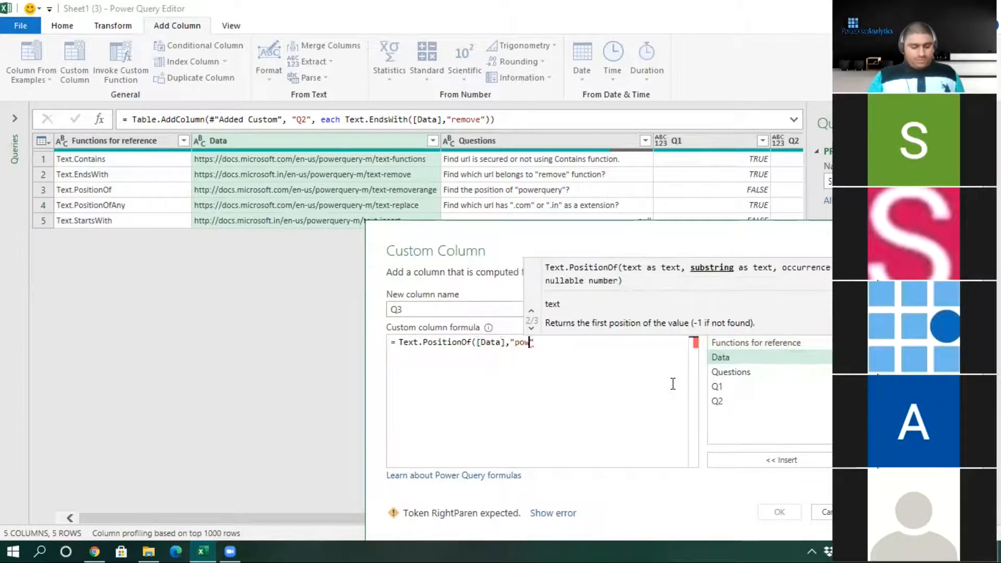
pyautogui.write('query')
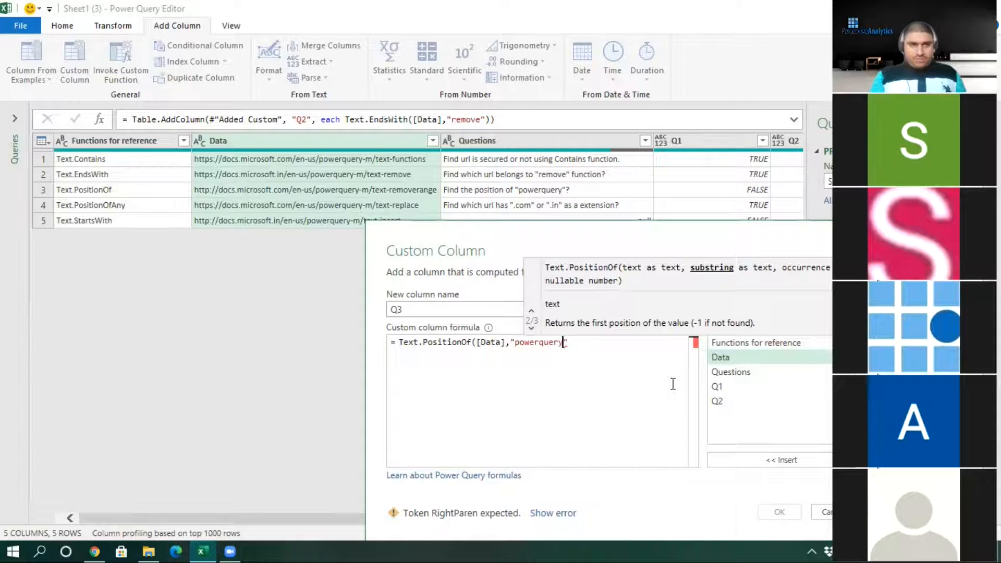
pyautogui.write(')')
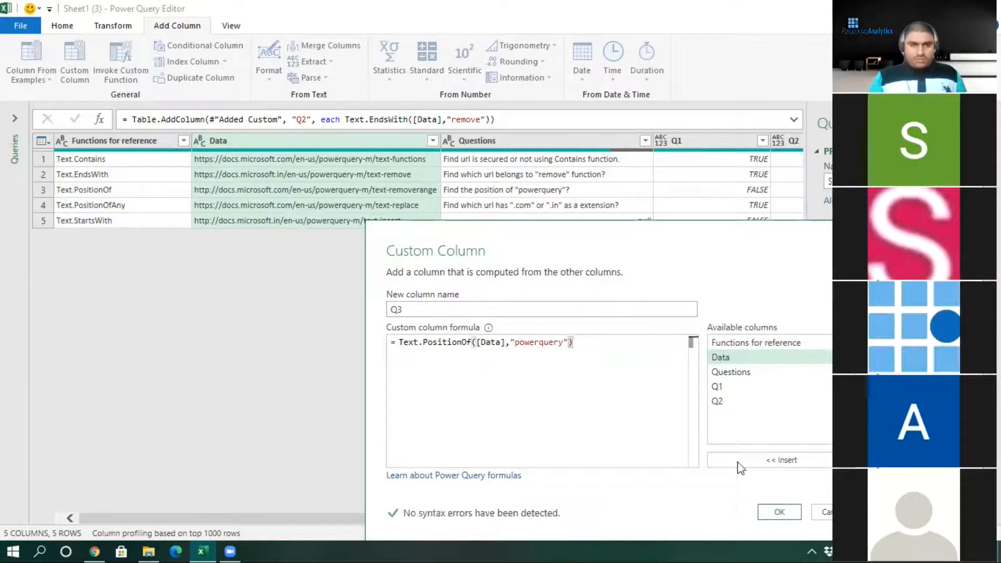
pyautogui.click(779, 512)
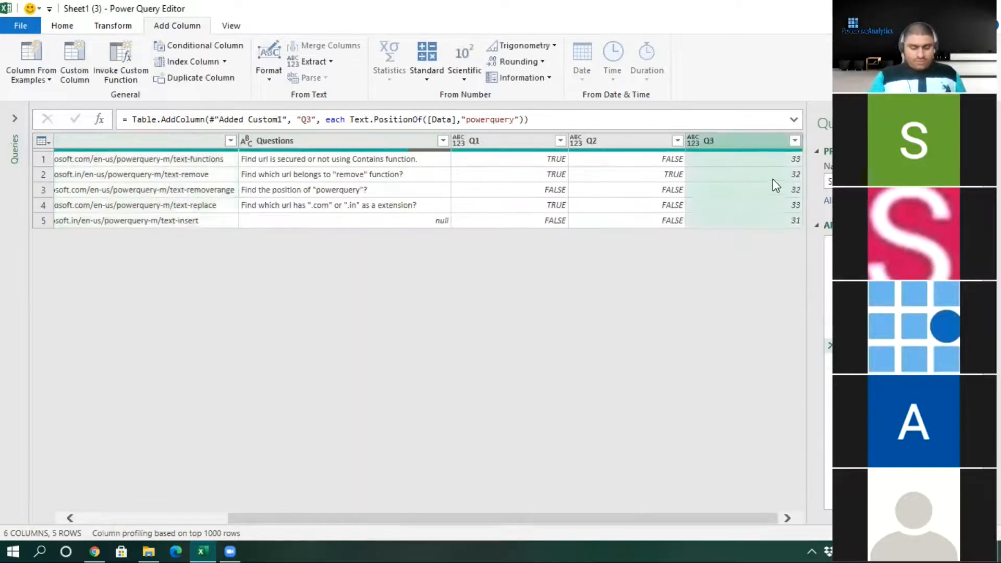
# Compare the Q3 positions with the URLs in the Data column and read the fourth question about ".com" or ".in" extensions.
pyautogui.click(772, 158)
pyautogui.click(730, 175)
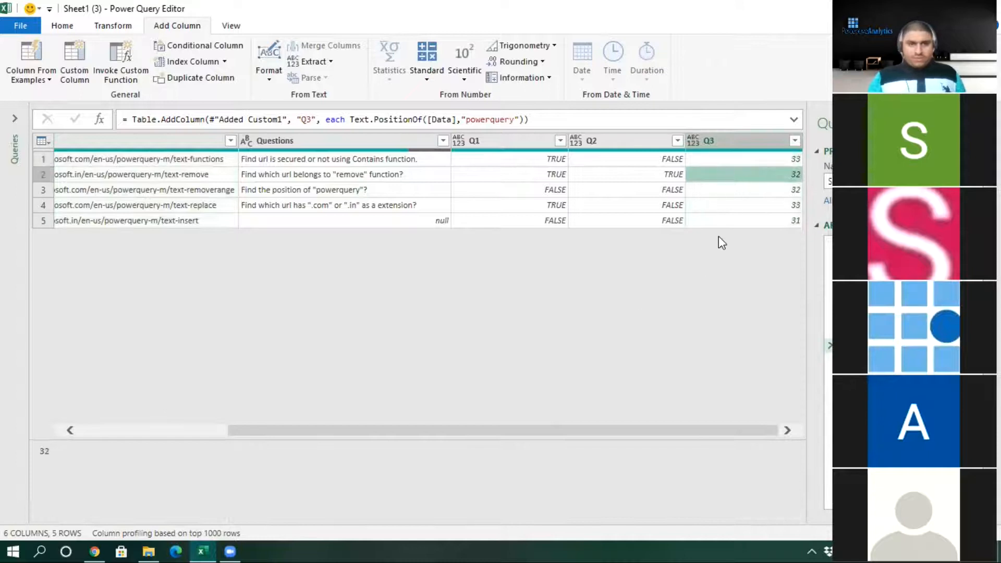
pyautogui.moveTo(637, 431); pyautogui.dragTo(454, 421)
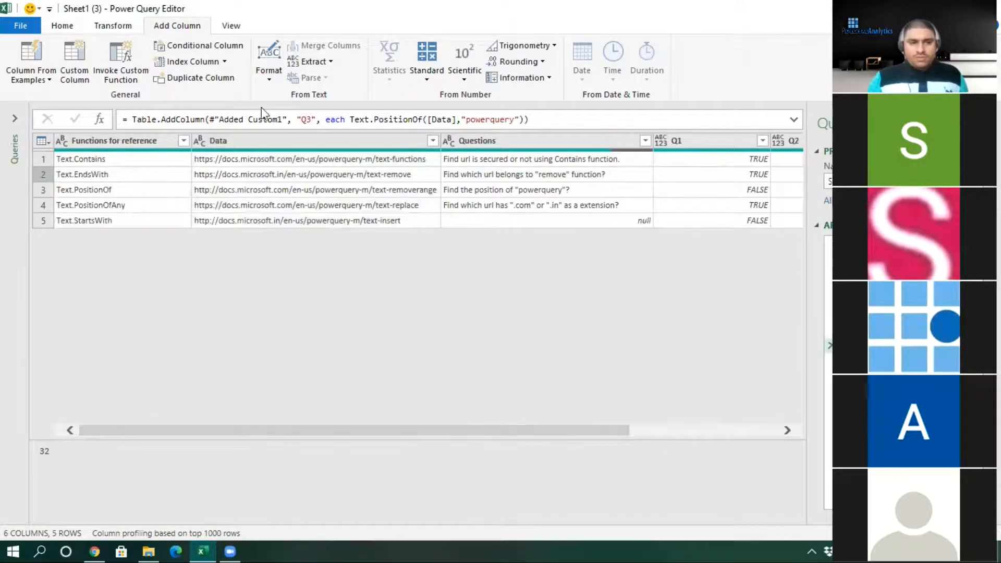
pyautogui.click(227, 143)
pyautogui.click(211, 158)
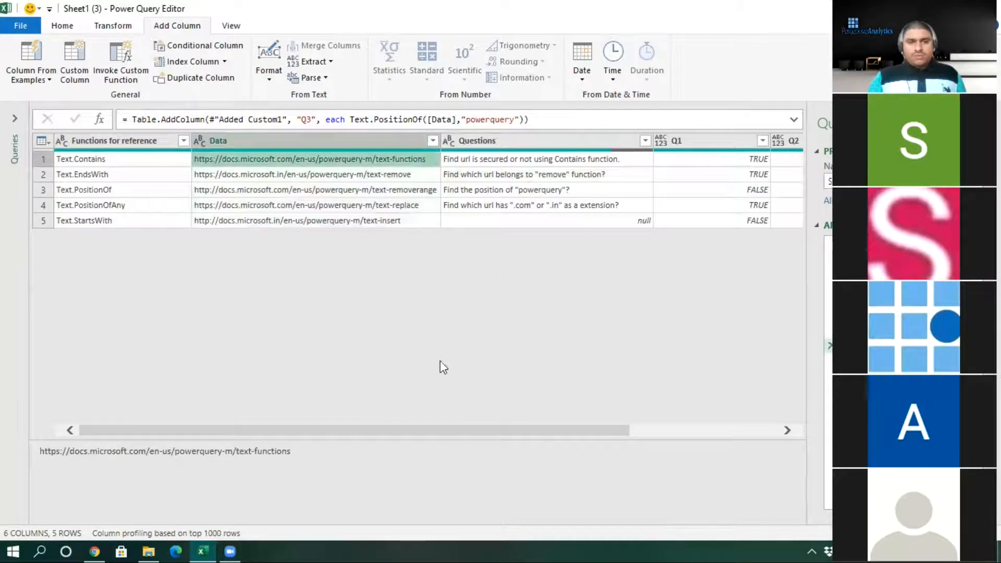
pyautogui.moveTo(414, 430)
pyautogui.mouseDown()
pyautogui.moveTo(536, 441)
pyautogui.moveTo(411, 436)
pyautogui.mouseUp()
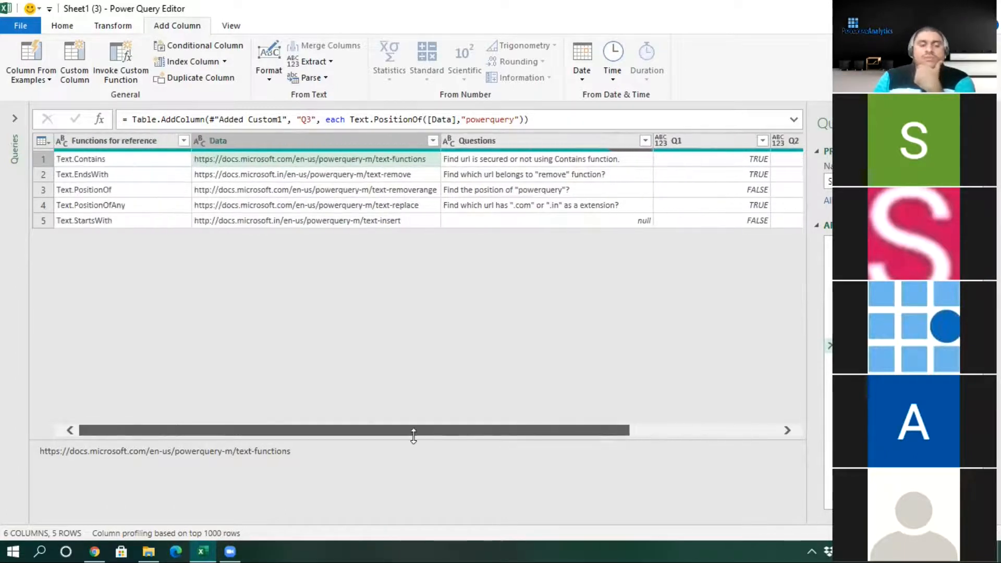
pyautogui.click(485, 206)
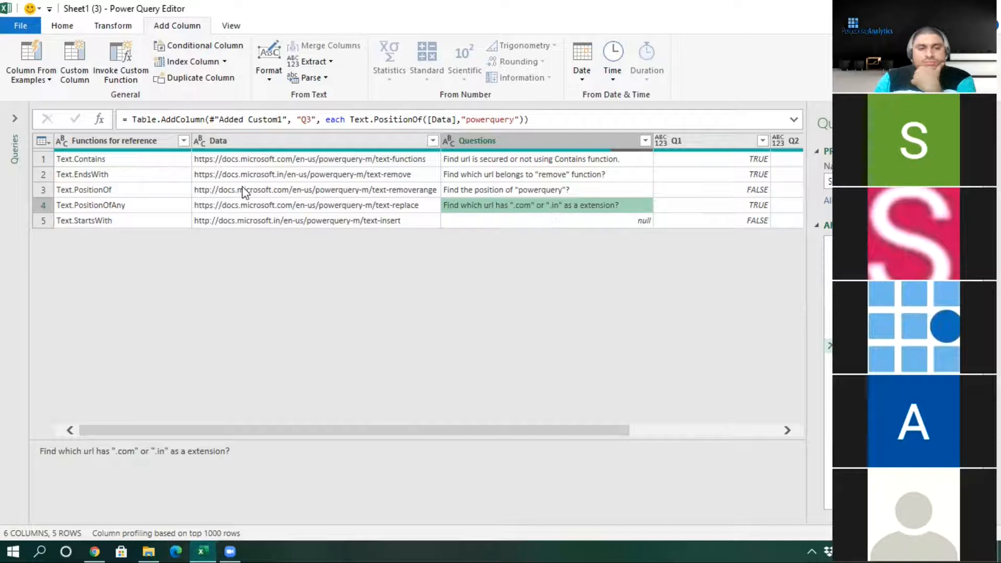
pyautogui.click(278, 177)
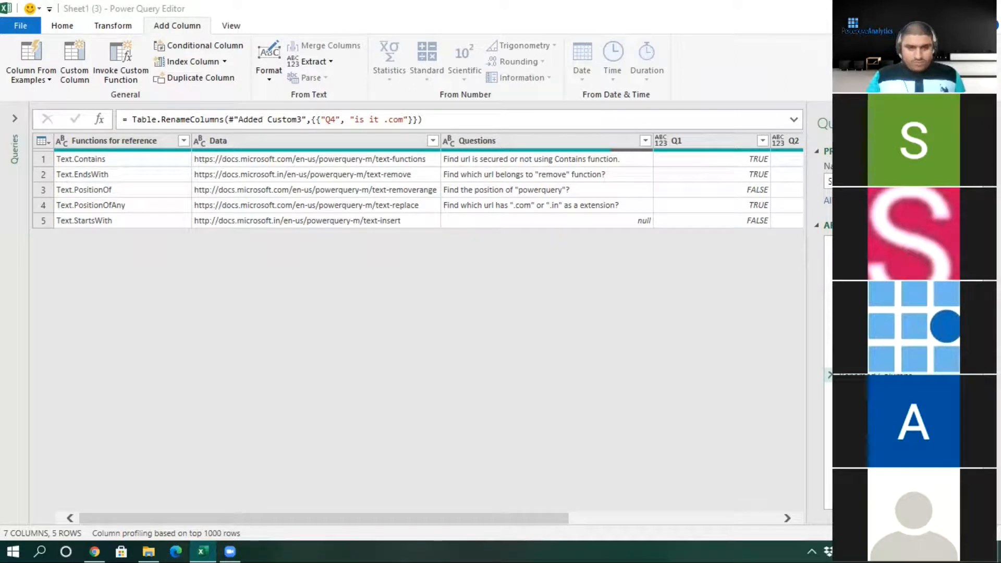
# Reopen the Q4 custom column's definition to review its Text.Contains formula and ".com" argument, and accept it as is.
pyautogui.click(865, 360)
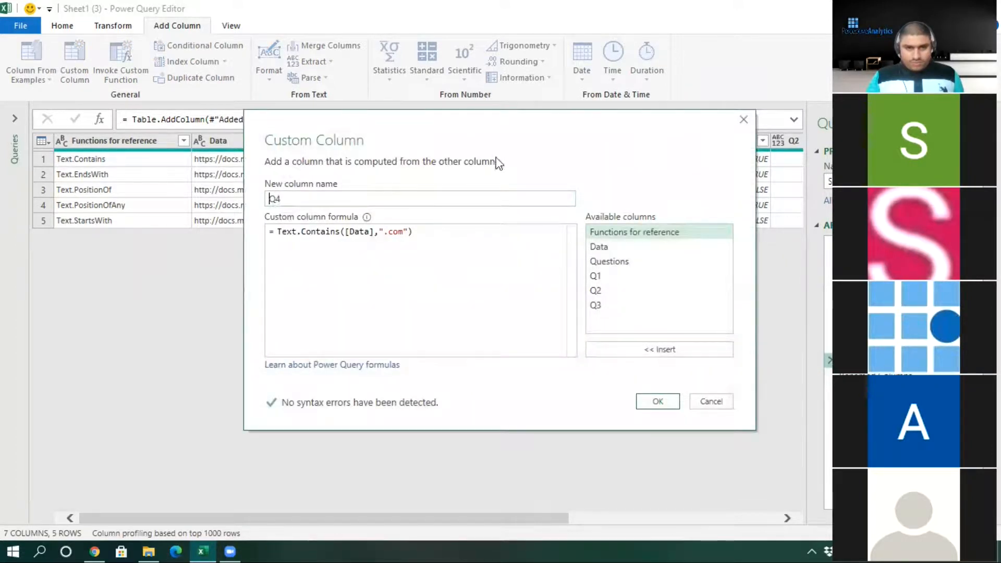
pyautogui.click(471, 272)
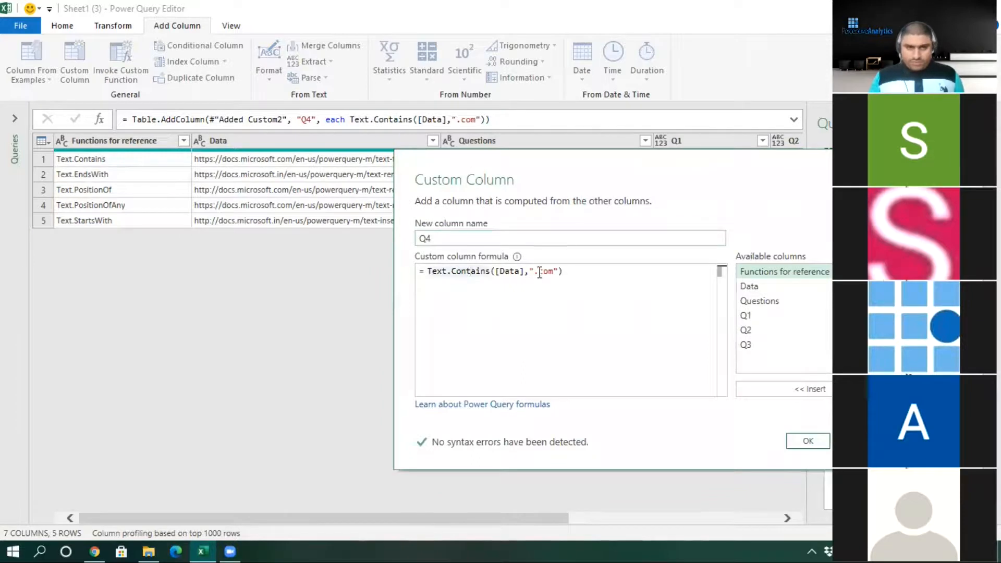
pyautogui.moveTo(534, 272); pyautogui.dragTo(554, 273)
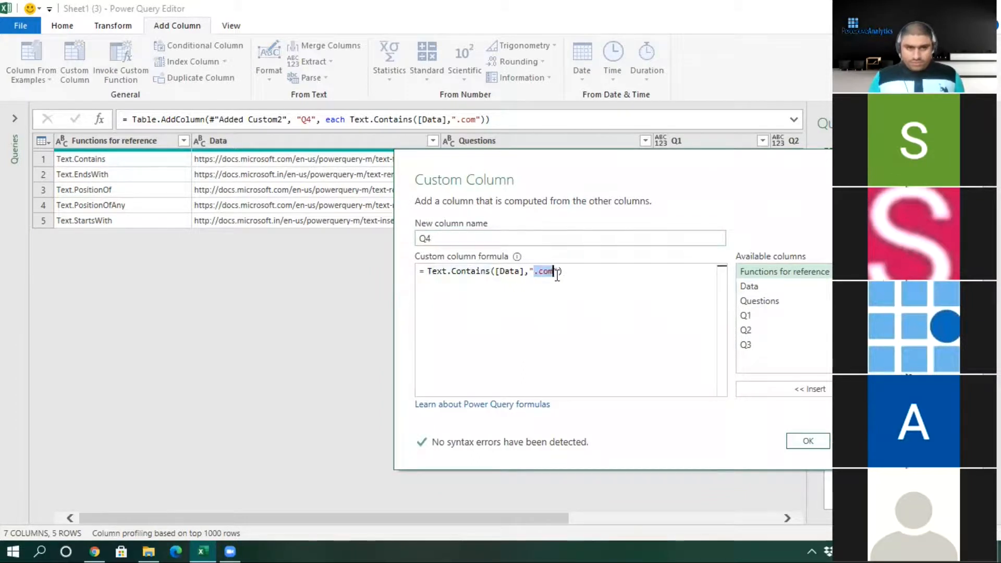
pyautogui.click(808, 441)
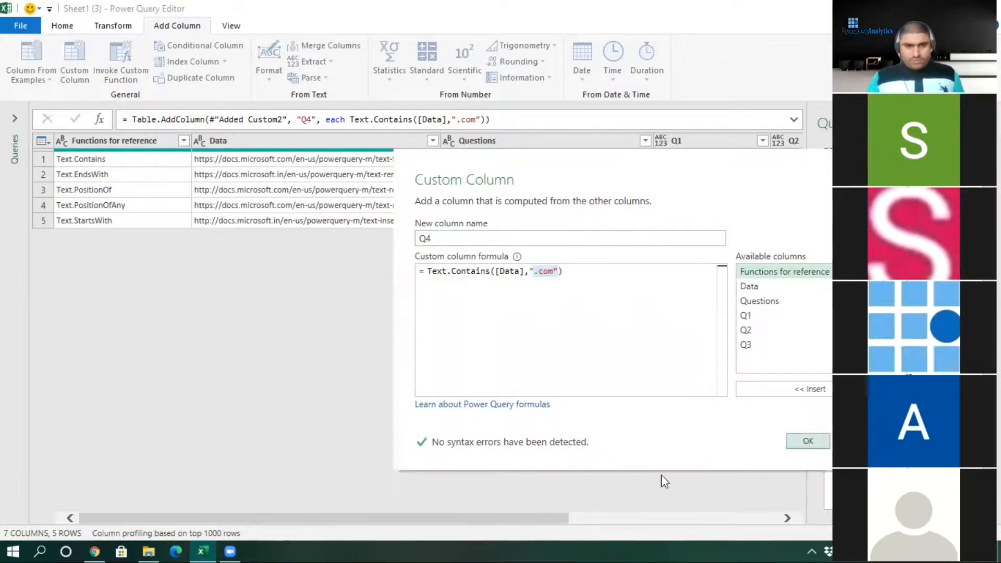
# Check the TRUE rows of the "is it .com" column and move that column directly after Data.
pyautogui.moveTo(545, 518); pyautogui.dragTo(754, 507)
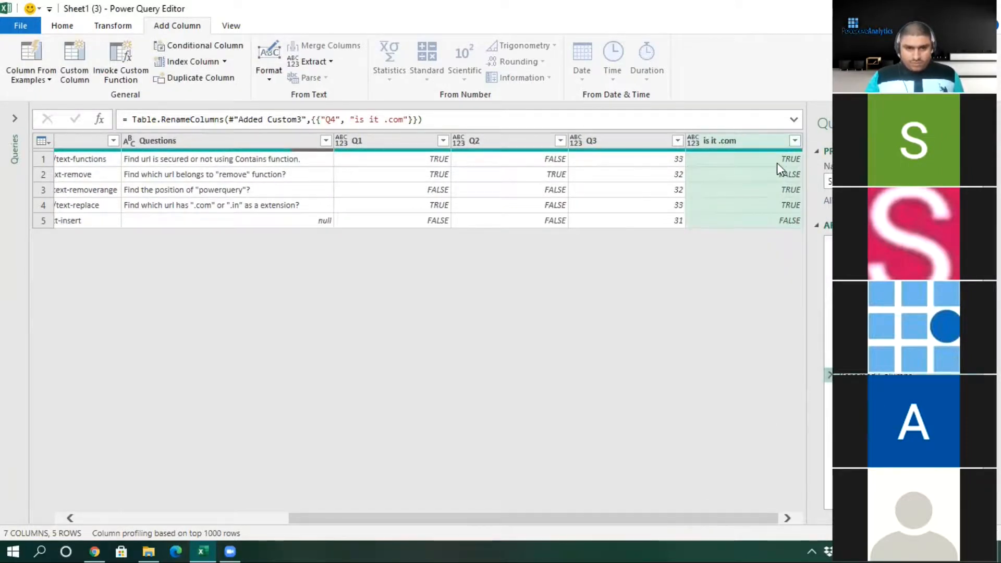
pyautogui.click(781, 158)
pyautogui.click(777, 191)
pyautogui.click(780, 206)
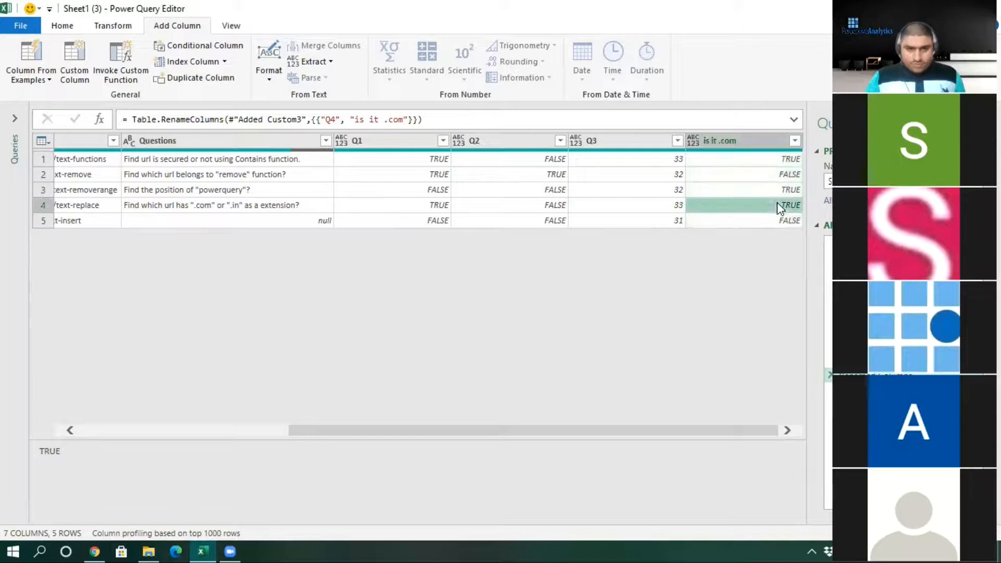
pyautogui.moveTo(730, 141); pyautogui.dragTo(219, 146)
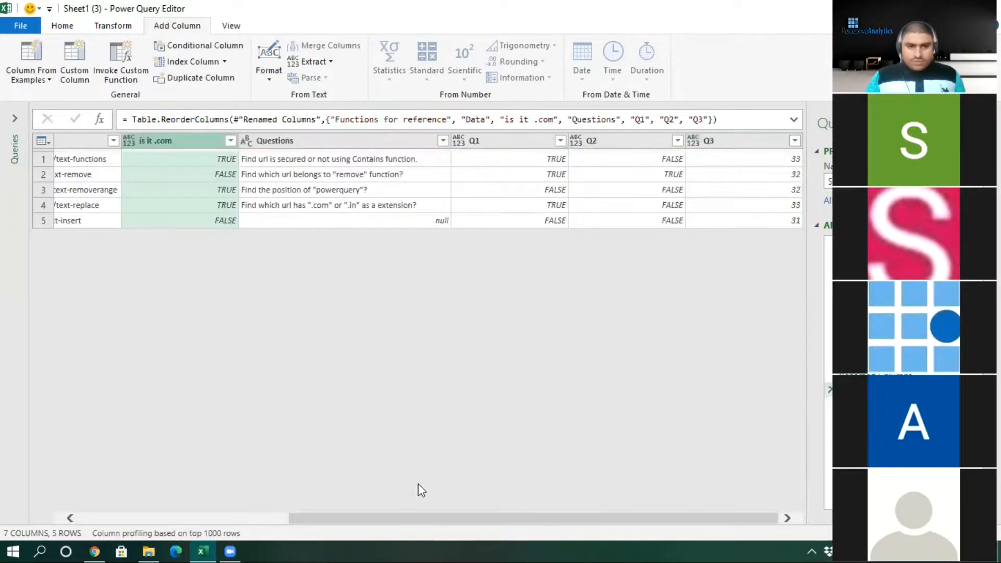
pyautogui.moveTo(399, 518); pyautogui.dragTo(156, 487)
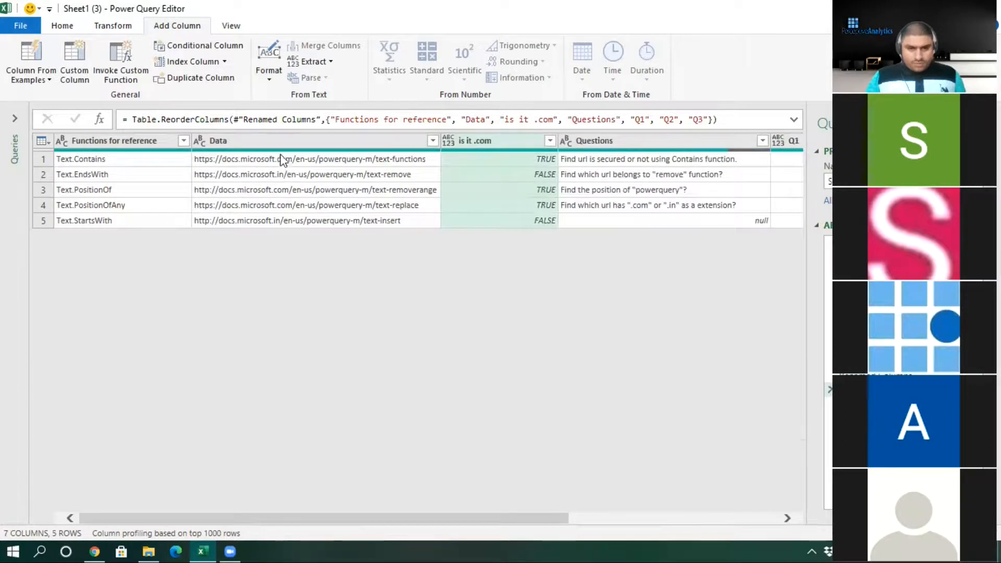
# Compare the .com and .in URLs in Data with the TRUE and FALSE values in the "is it .com" column.
pyautogui.click(282, 159)
pyautogui.click(293, 190)
pyautogui.click(292, 206)
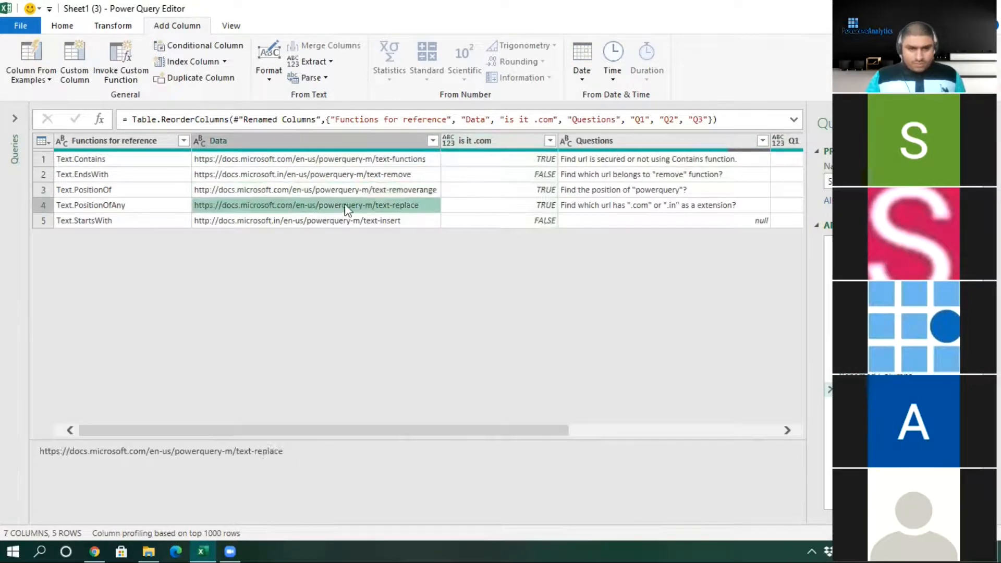
pyautogui.click(540, 205)
pyautogui.click(540, 159)
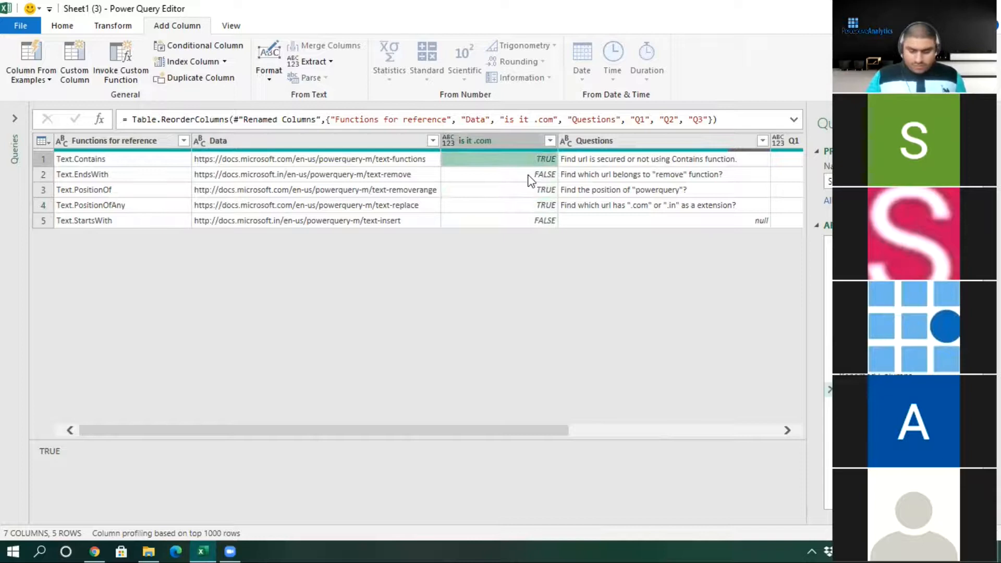
pyautogui.click(528, 174)
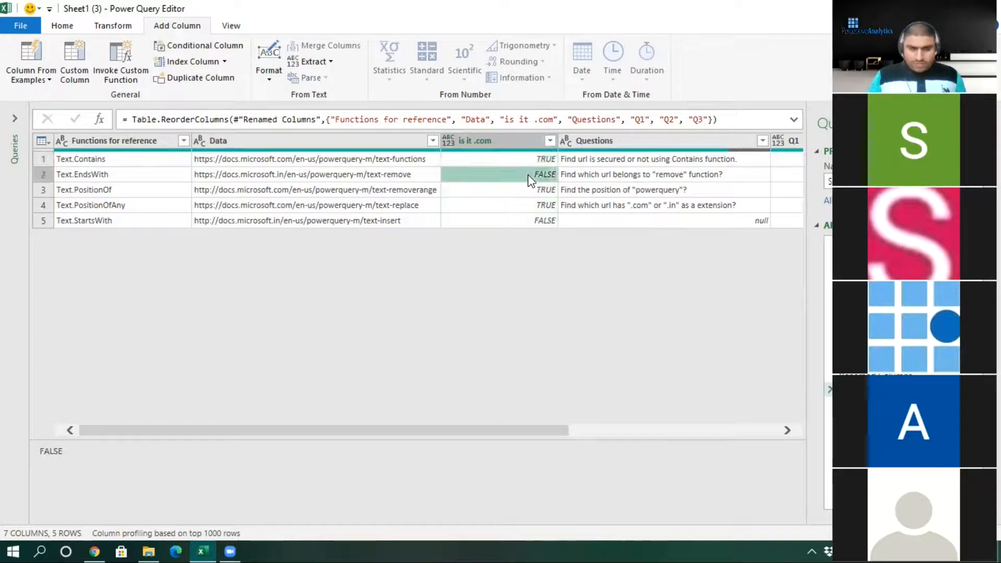
pyautogui.click(533, 223)
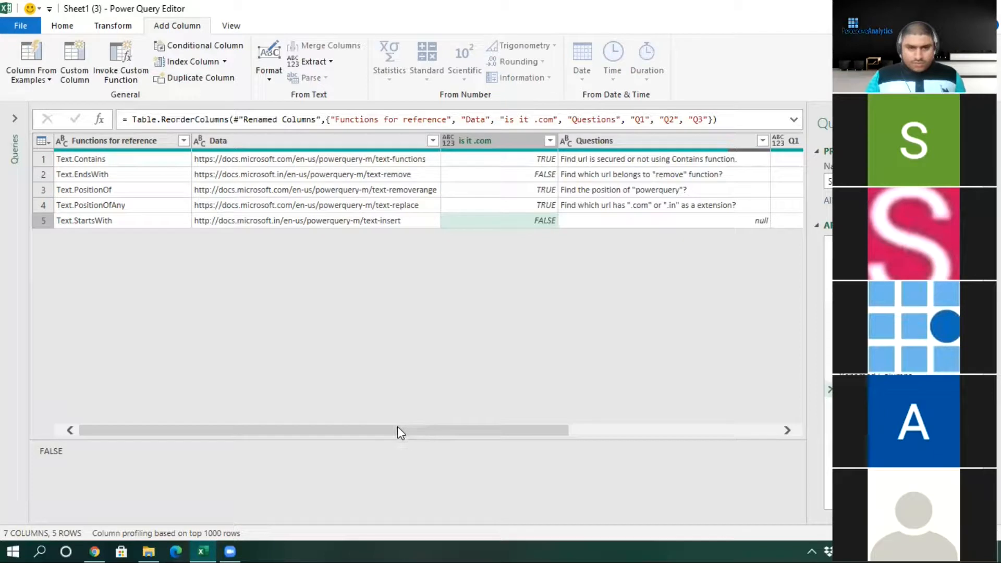
# Close the query and load it as a table into the existing Membership functions worksheet at cell B12.
pyautogui.click(29, 27)
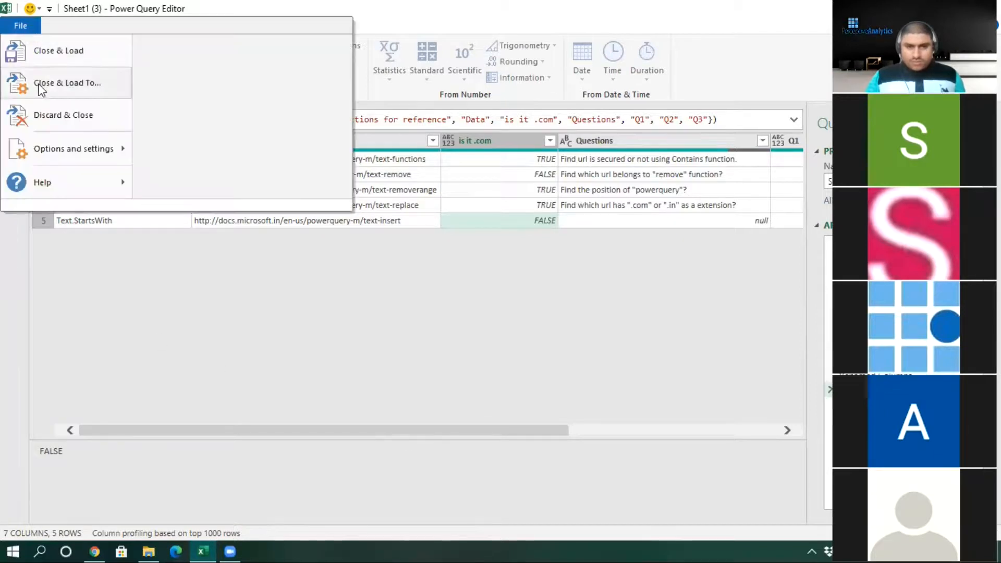
pyautogui.click(40, 86)
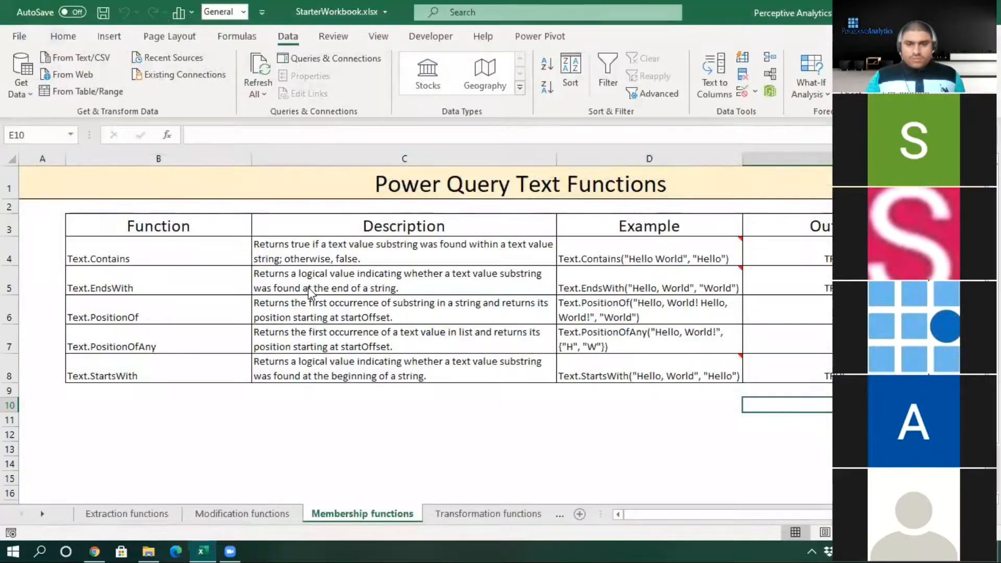
pyautogui.click(411, 281)
pyautogui.click(67, 434)
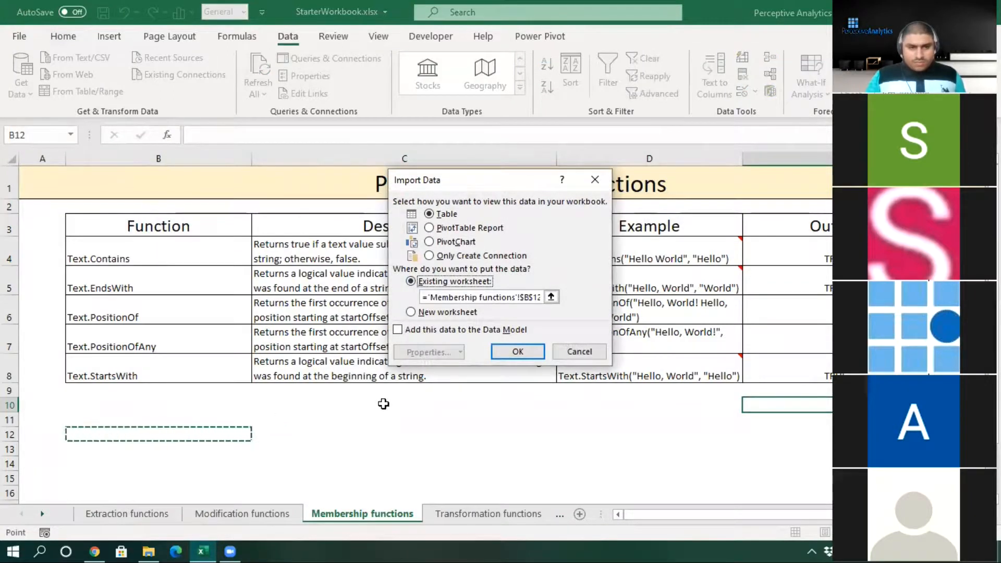
pyautogui.click(516, 352)
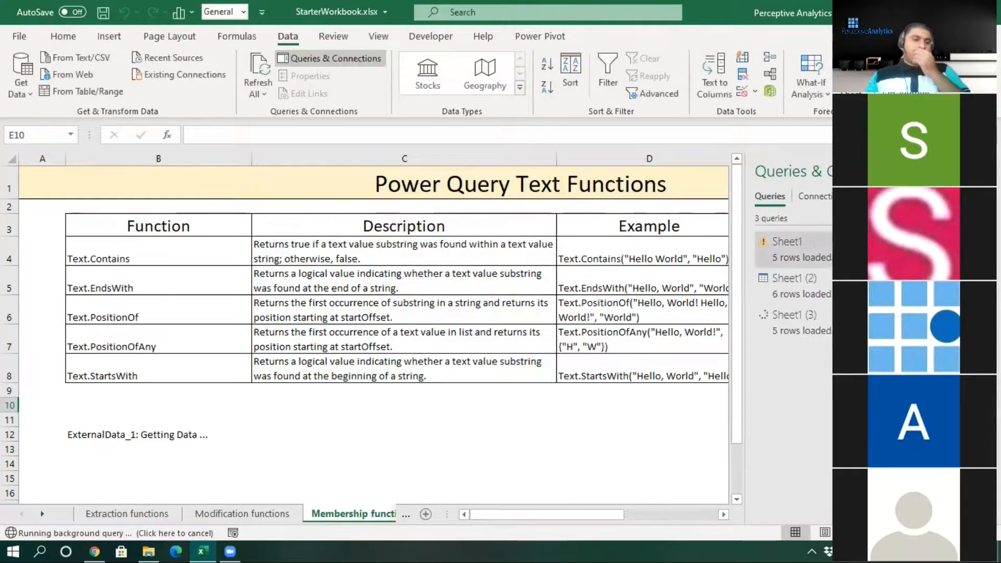
# Widen the Example column (D) of the Membership functions sheet so the example formulas are readable.
pyautogui.click(133, 392)
pyautogui.click(133, 257)
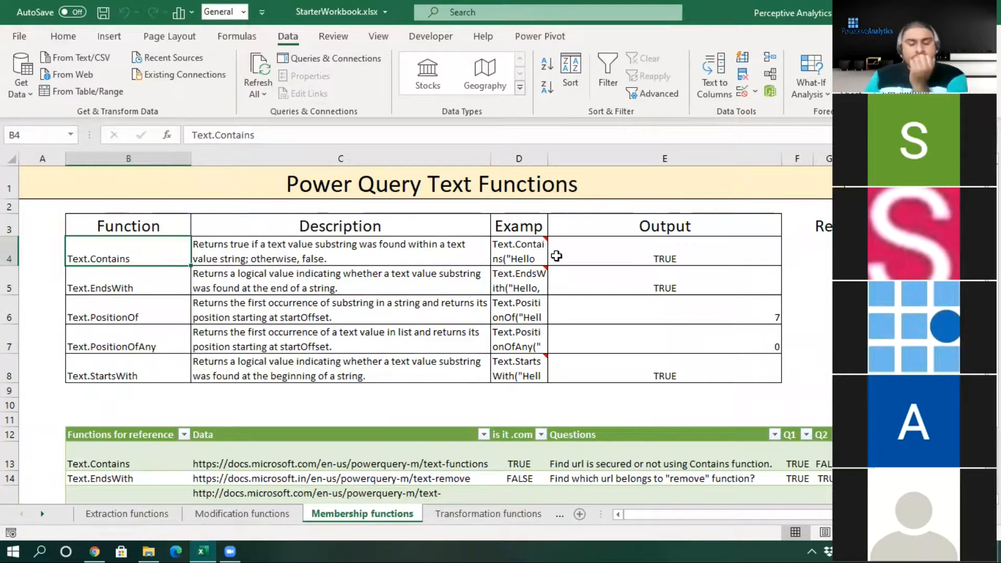
pyautogui.moveTo(550, 158); pyautogui.dragTo(637, 172)
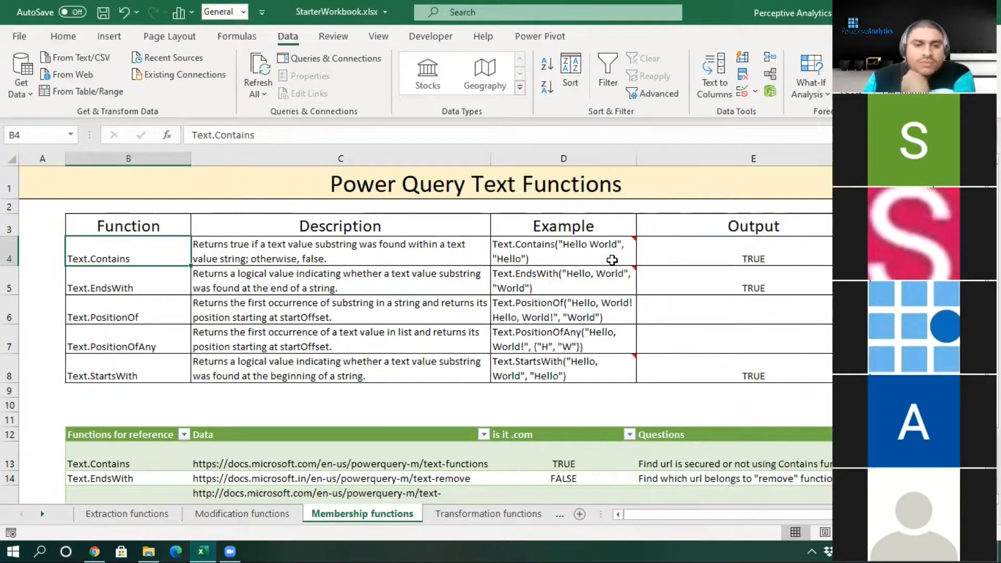
# Review the functions from Text.Contains to Text.StartsWith with their descriptions, examples and outputs, and look over the loaded query table.
pyautogui.moveTo(513, 256)
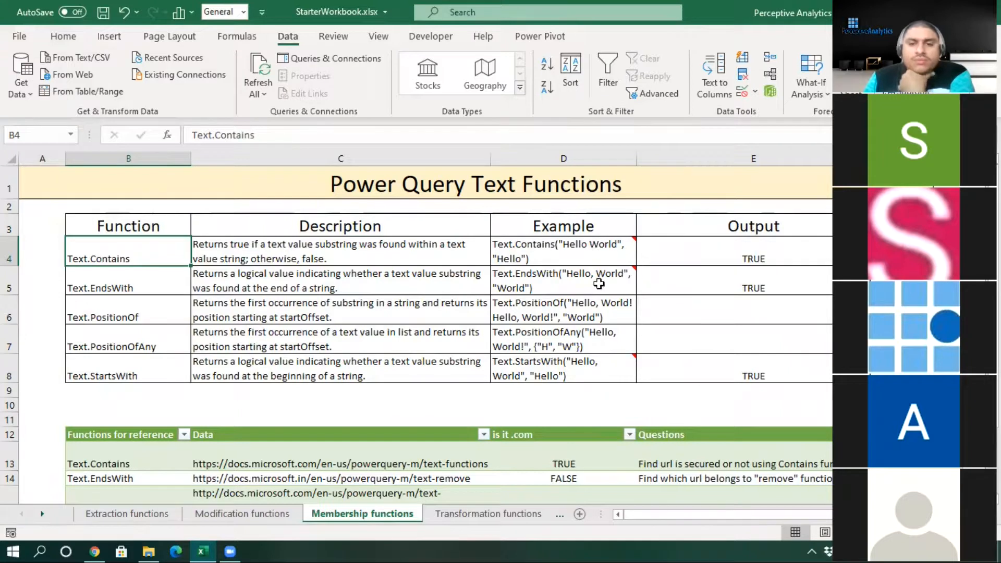
pyautogui.click(722, 247)
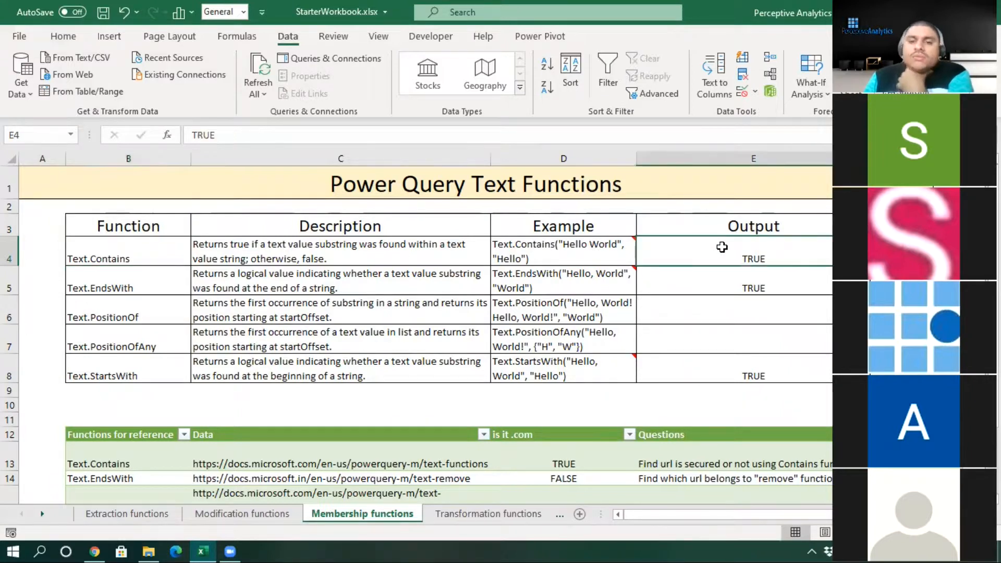
pyautogui.click(179, 280)
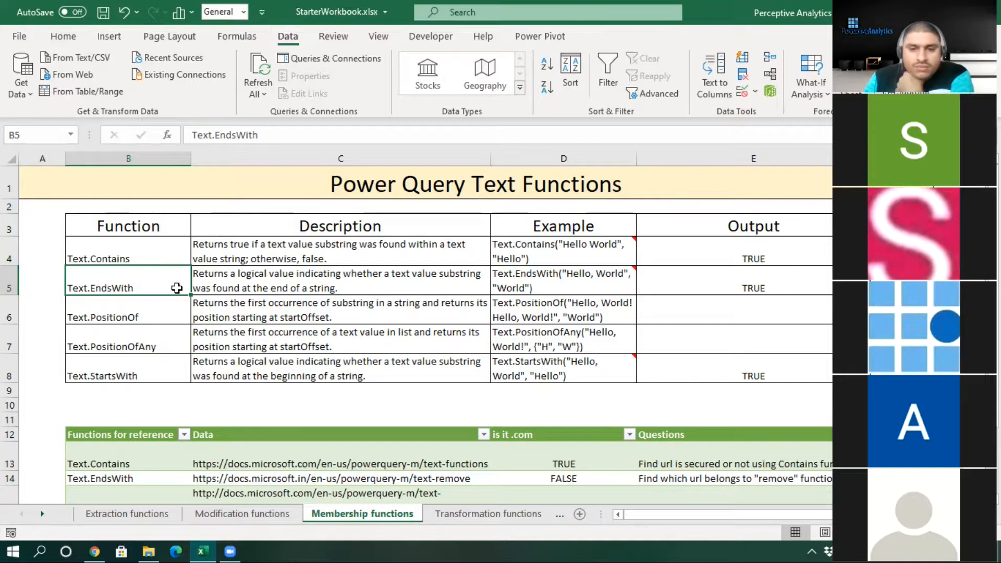
pyautogui.click(155, 316)
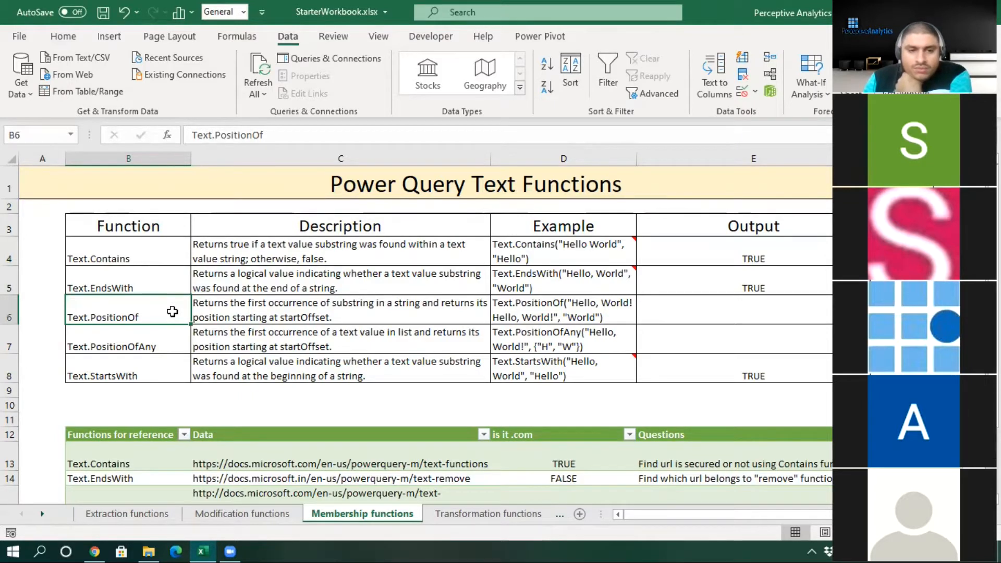
pyautogui.click(163, 345)
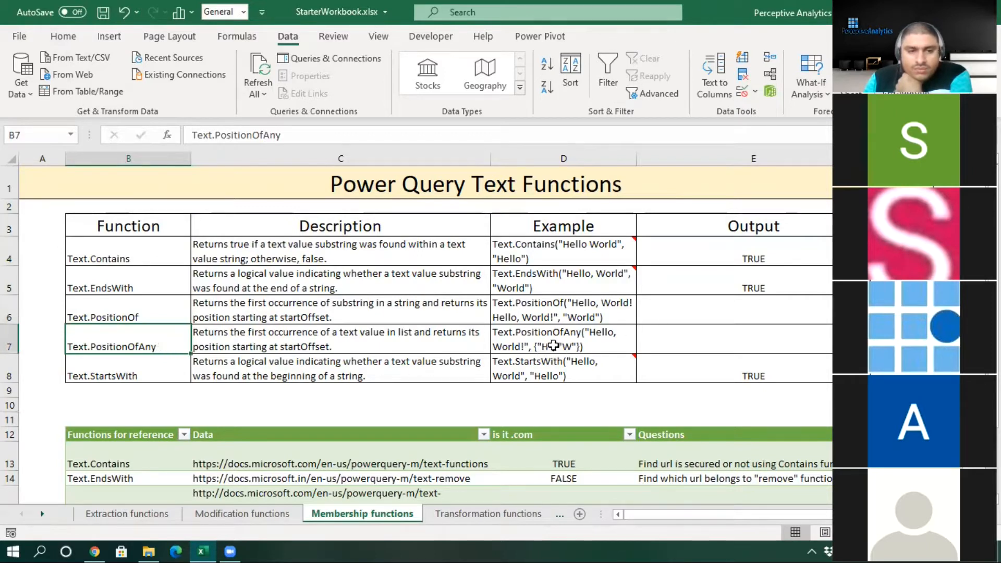
pyautogui.moveTo(555, 354)
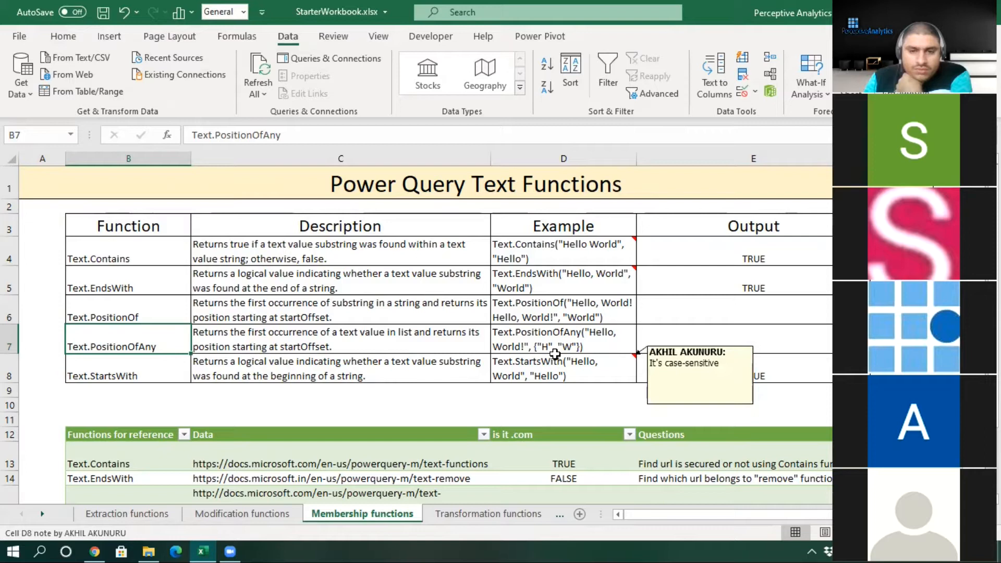
pyautogui.click(140, 375)
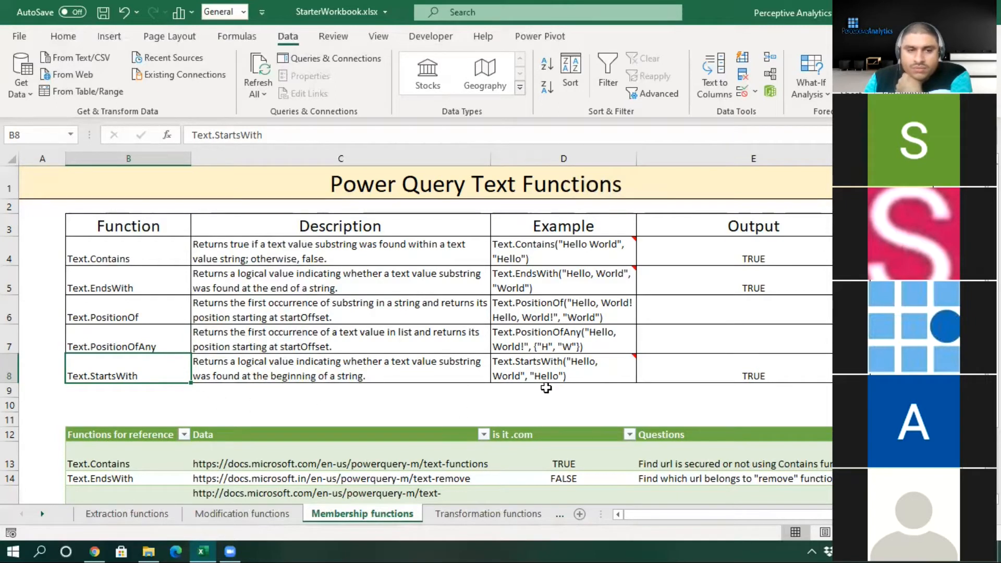
pyautogui.scroll(-3, 183, 454)
pyautogui.scroll(2, 183, 454)
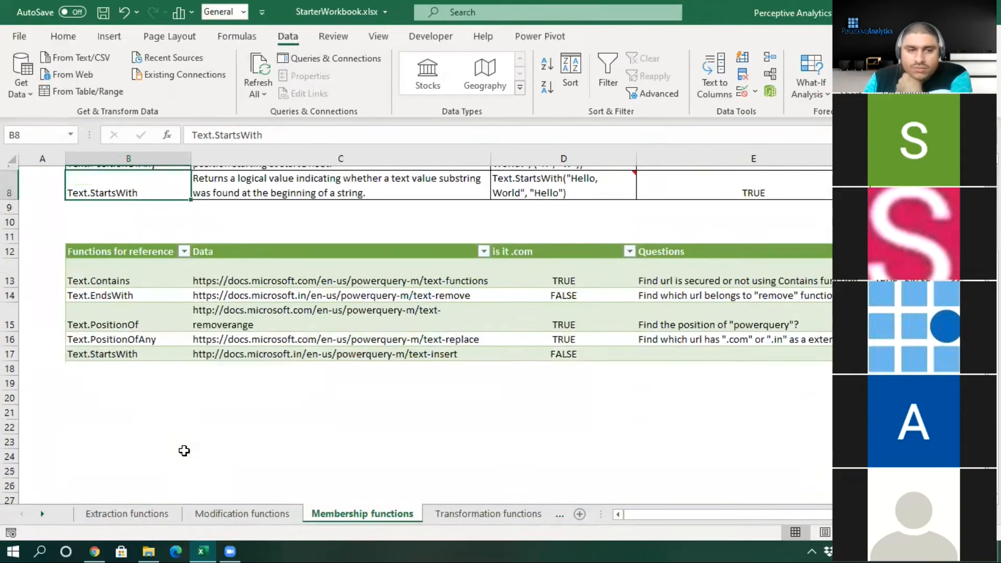
pyautogui.scroll(2, 221, 457)
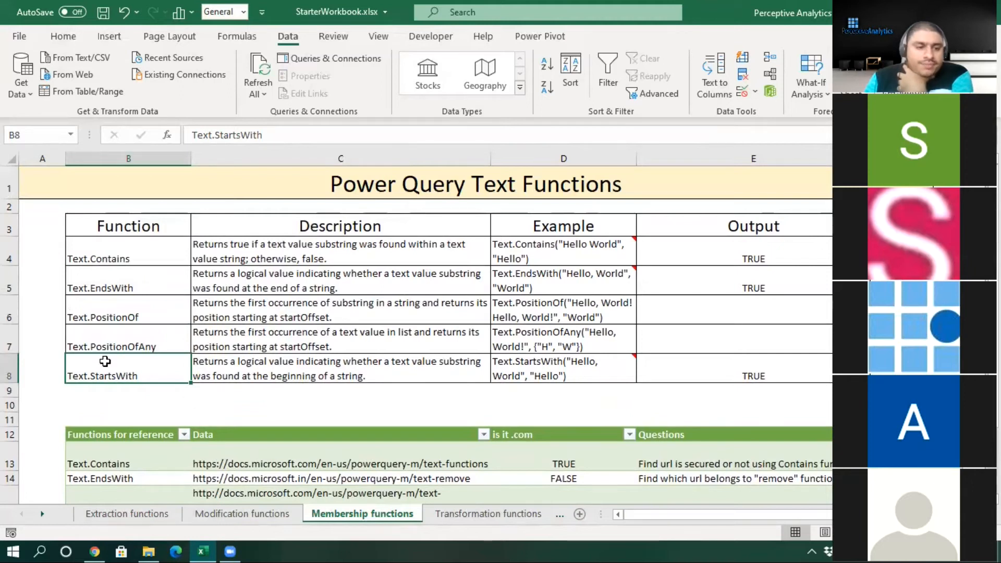
pyautogui.click(236, 333)
pyautogui.click(264, 302)
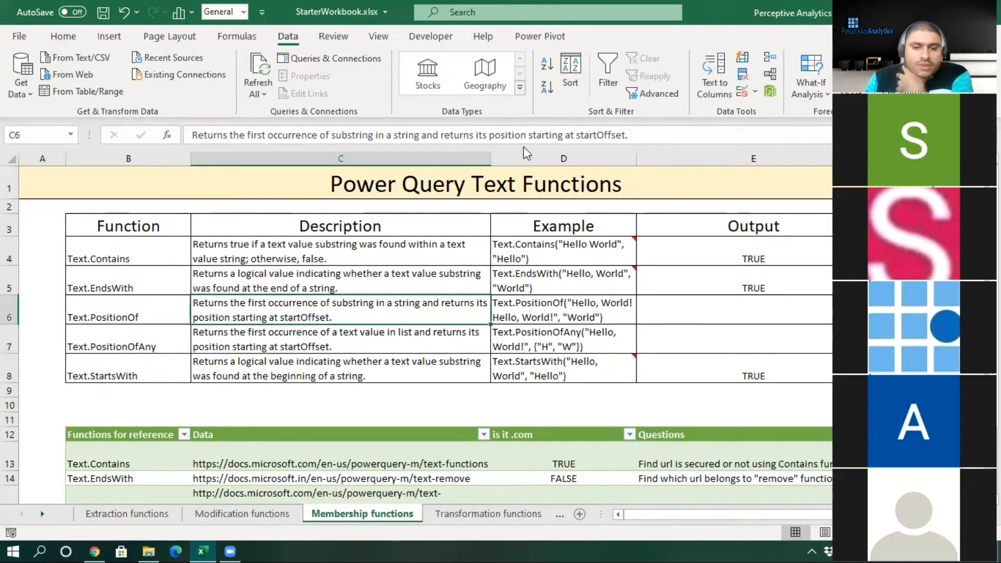